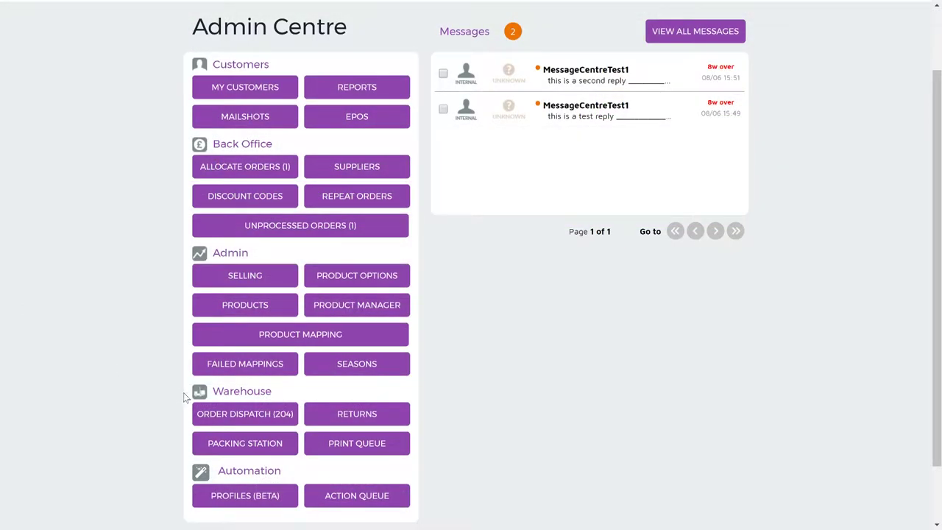
- Open Order Dispatch (204) and filter the orders to Prioritised status
left_click(241, 426)
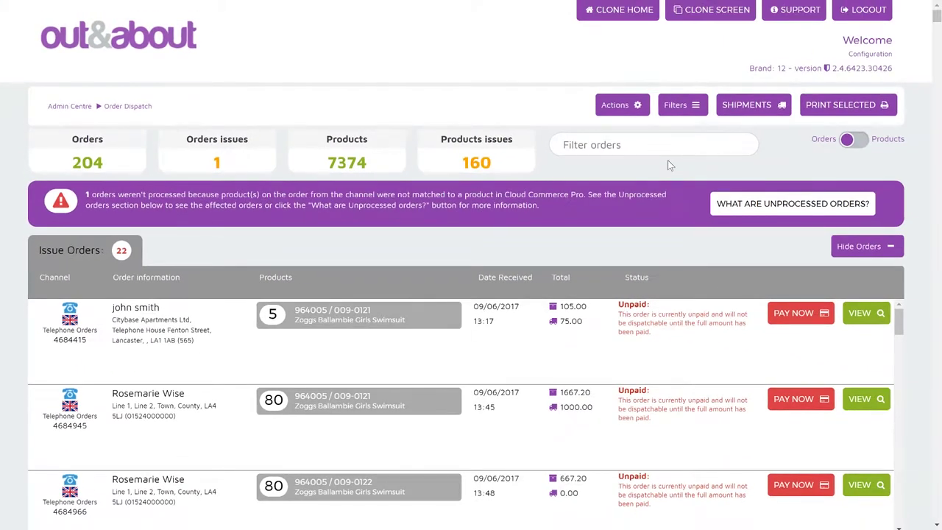
left_click(686, 110)
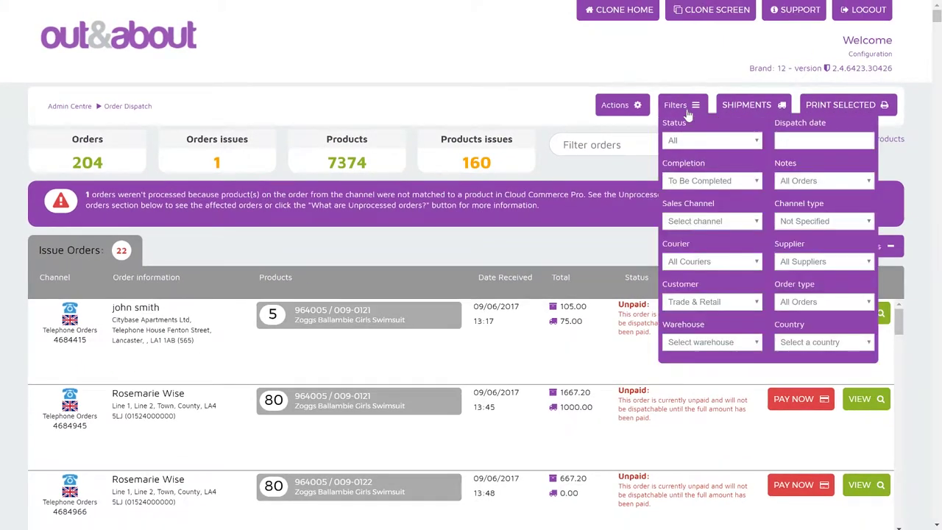
left_click(701, 142)
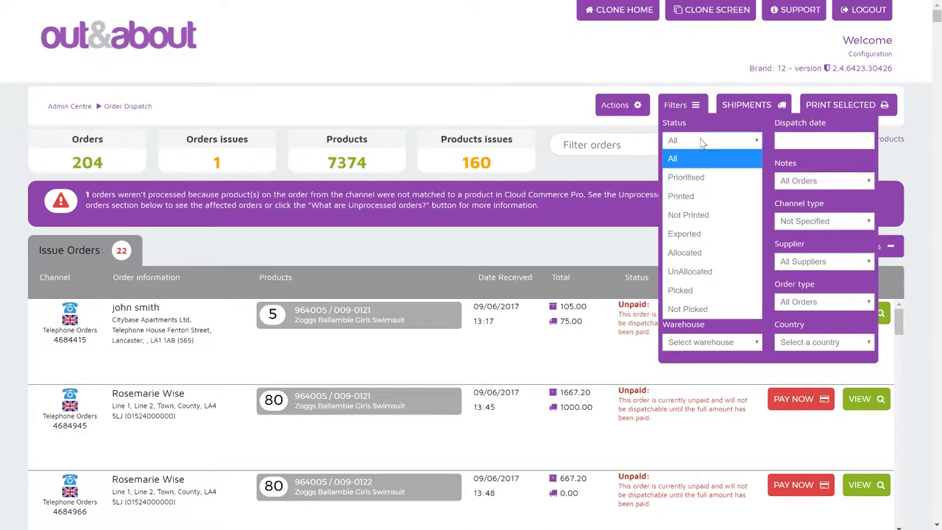
left_click(701, 178)
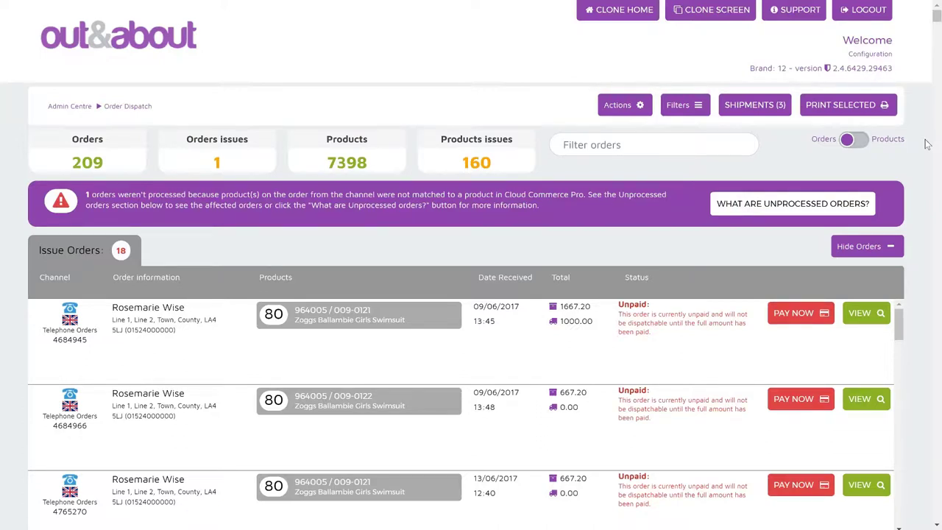
scroll(927, 144, "down", 6)
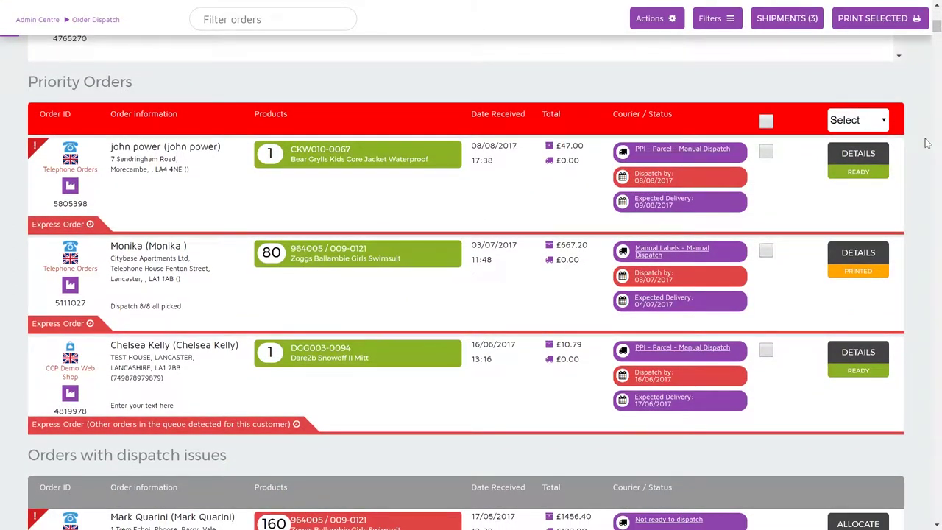
- Scroll past Priority Orders and dispatch-issue orders down to Standard Orders
scroll(927, 144, "down", 3)
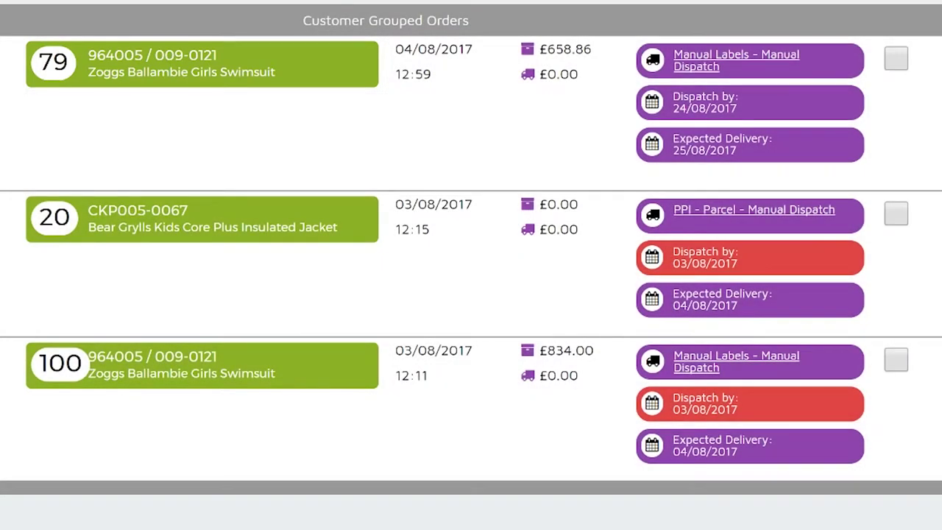
mouse_move(321, 61)
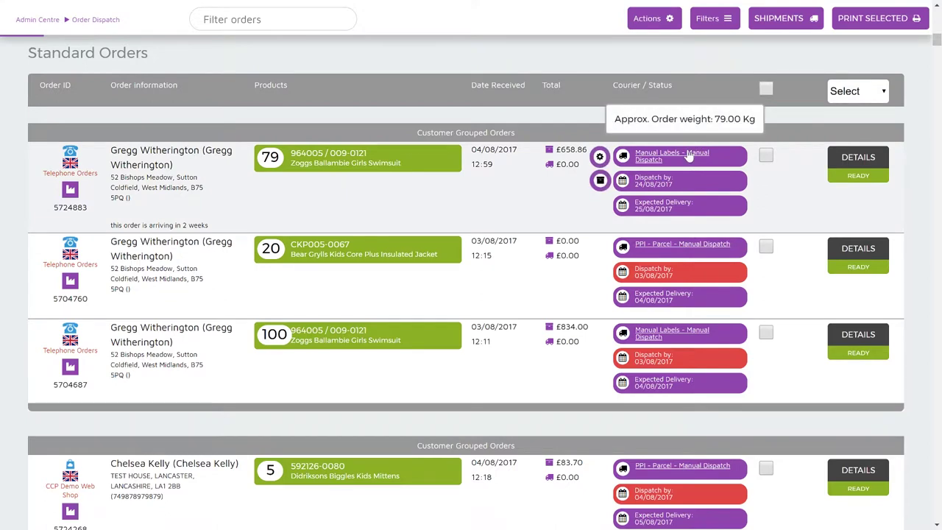
left_click(689, 154)
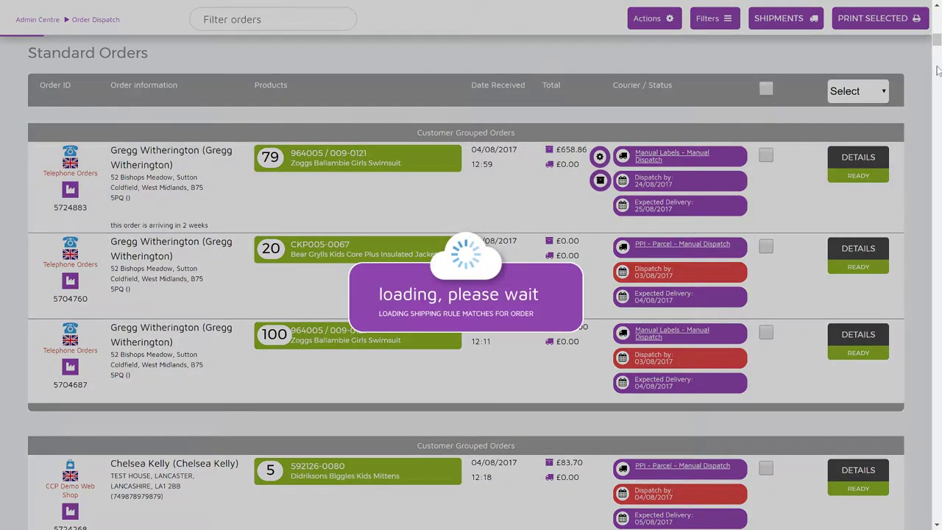
scroll(938, 70, "down", 2)
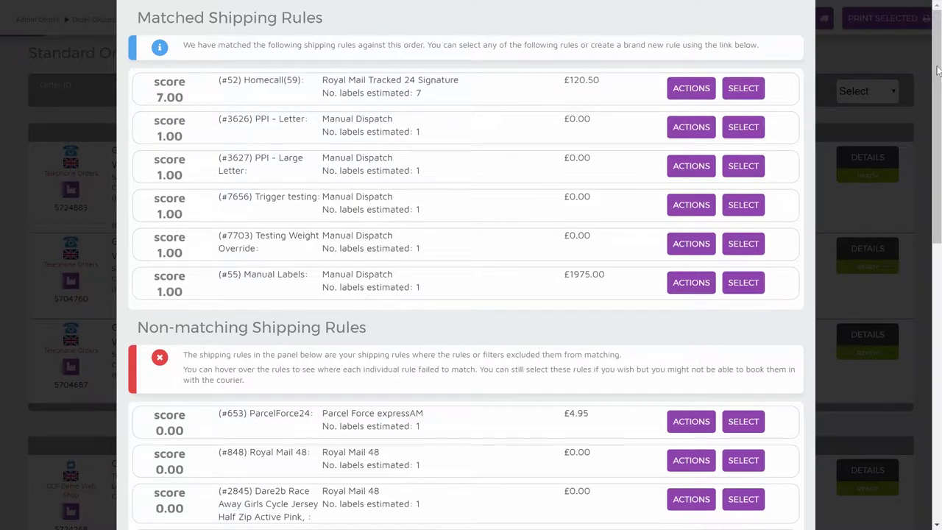
left_click_drag(937, 69, 940, 200)
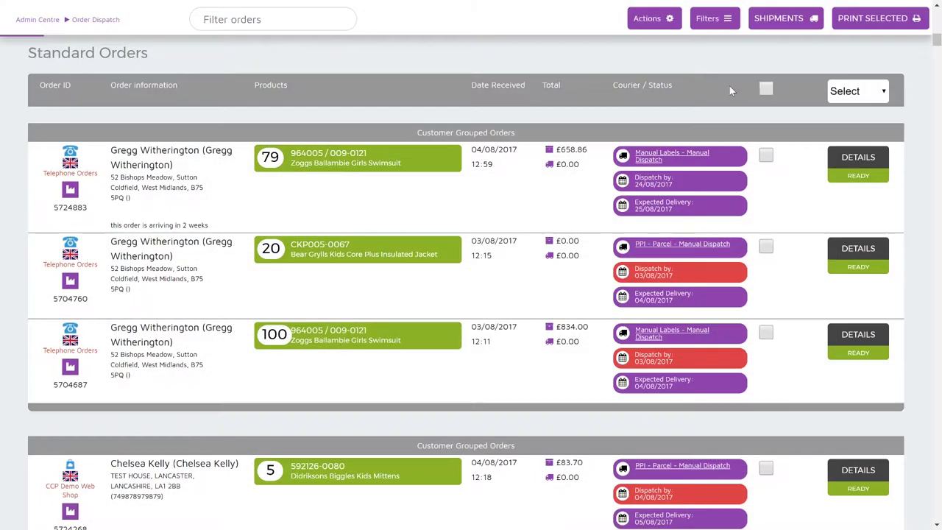
mouse_move(736, 157)
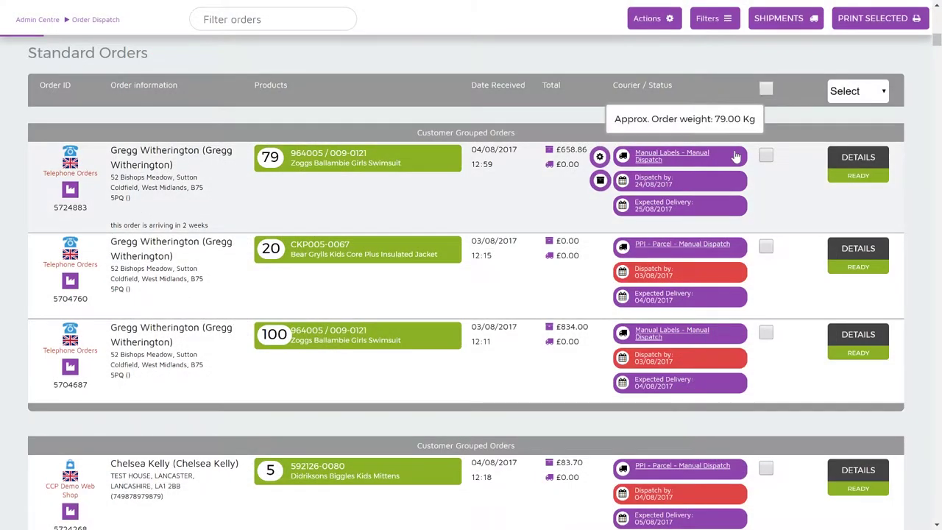
left_click(601, 156)
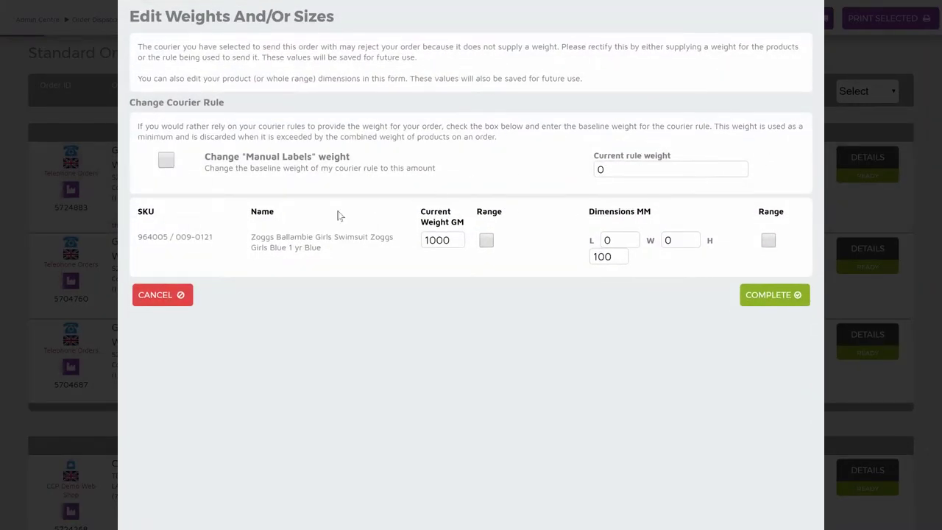
left_click(162, 295)
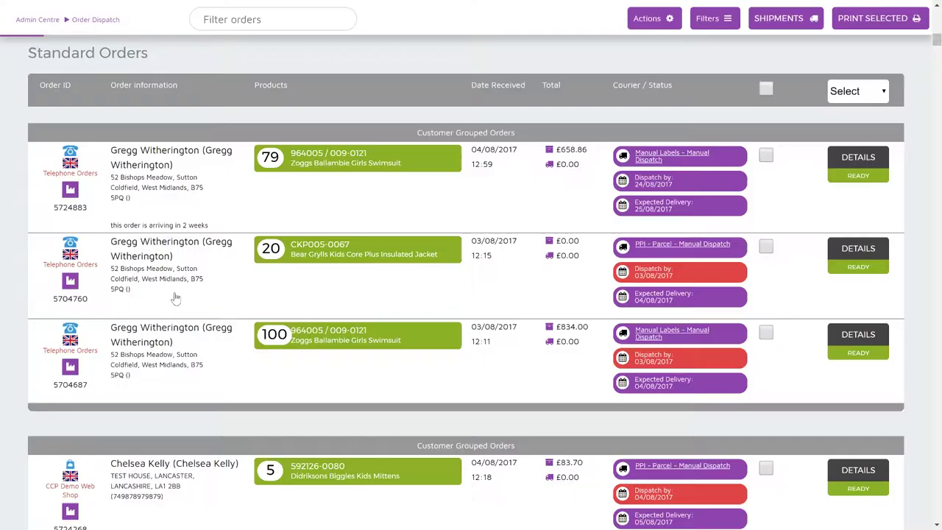
mouse_move(655, 181)
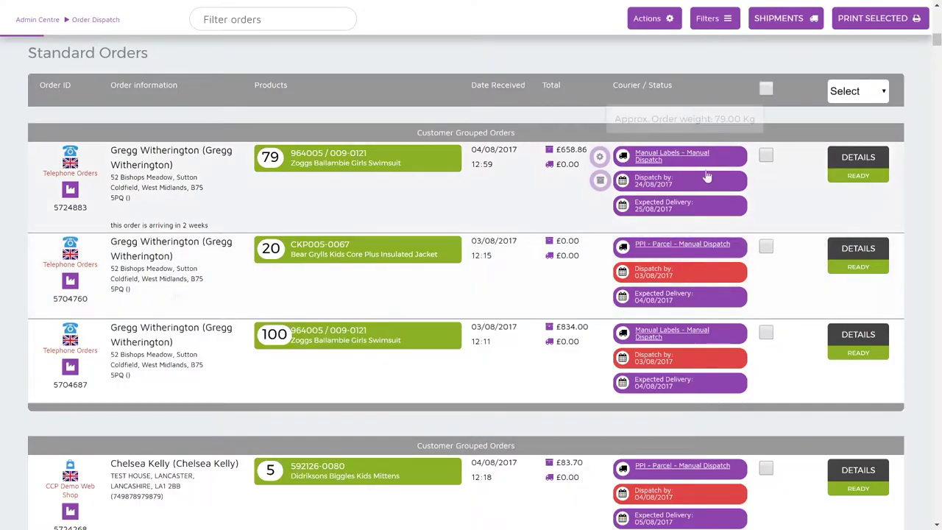
left_click(601, 180)
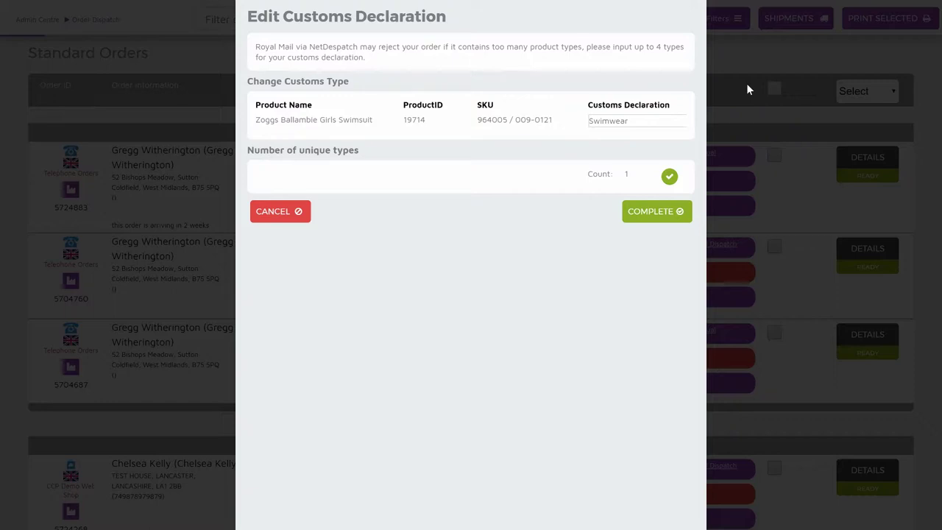
left_click(304, 223)
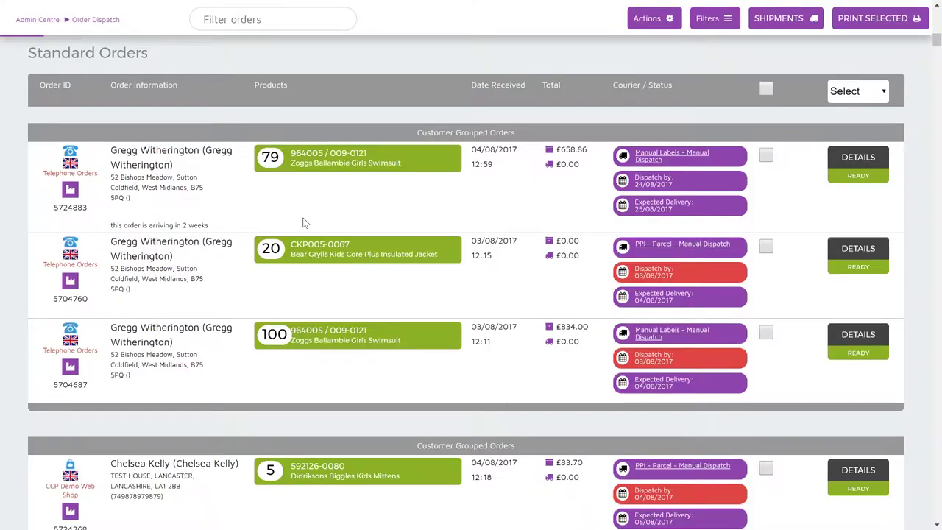
scroll(711, 87, "down", 1)
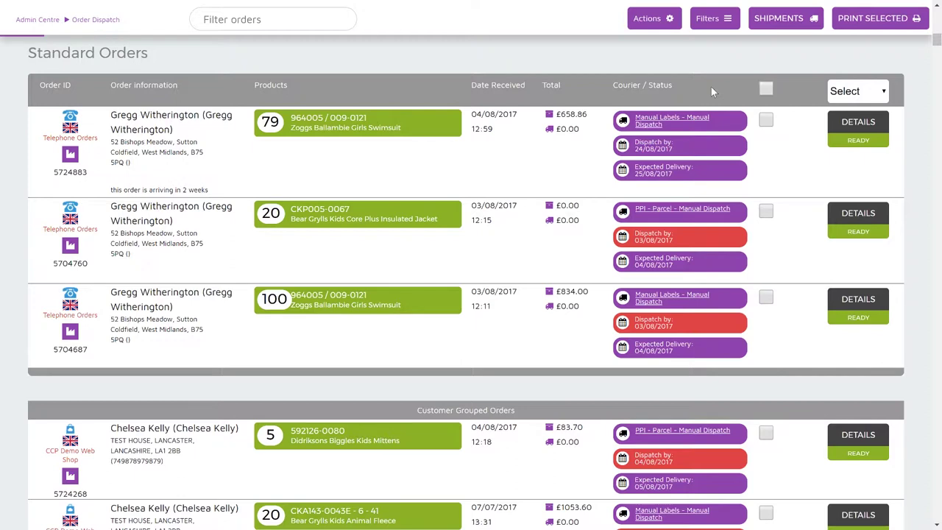
mouse_move(683, 145)
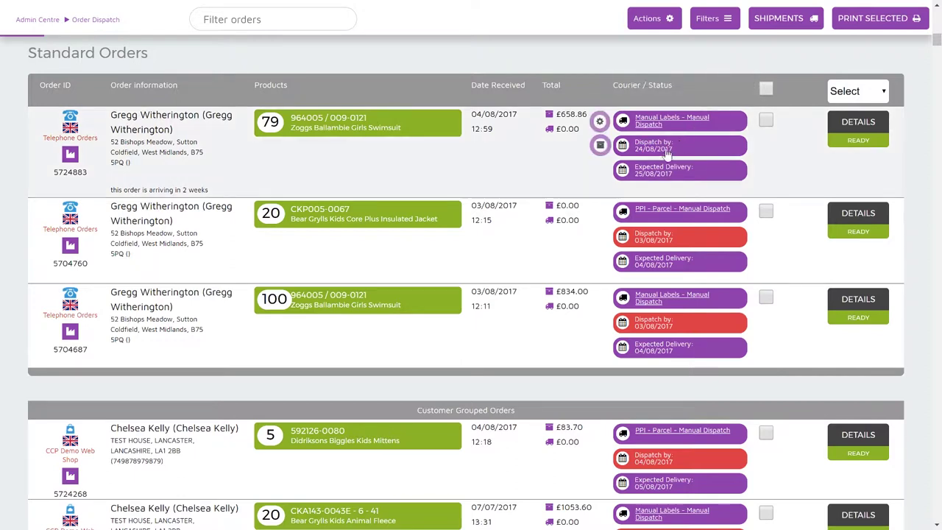
left_click(662, 146)
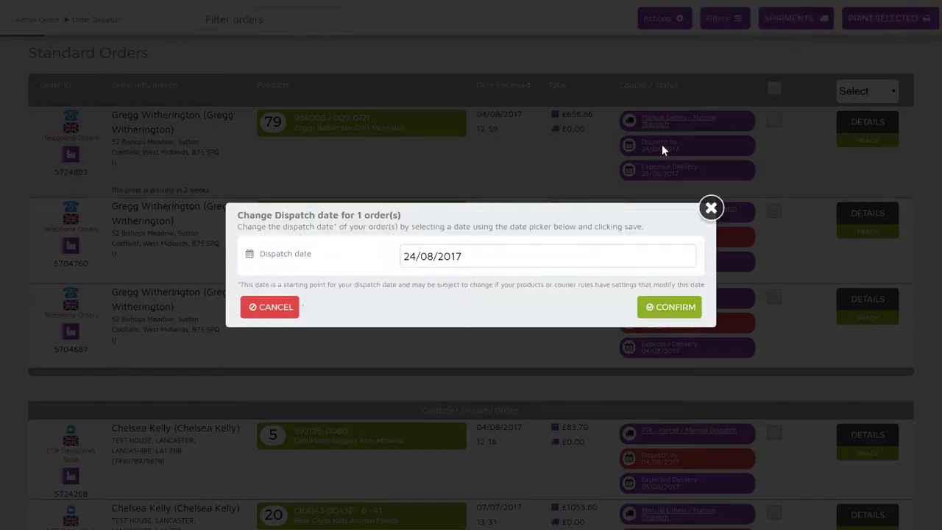
left_click(508, 257)
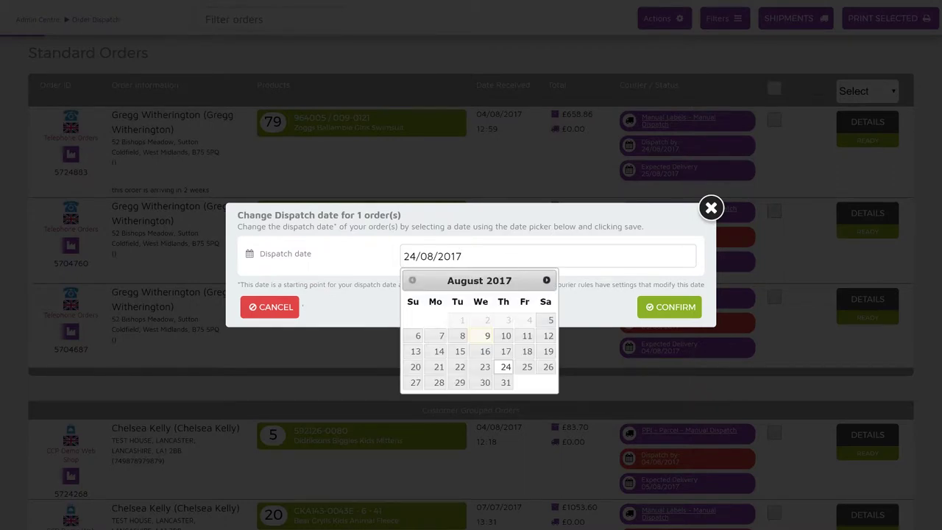
left_click(277, 307)
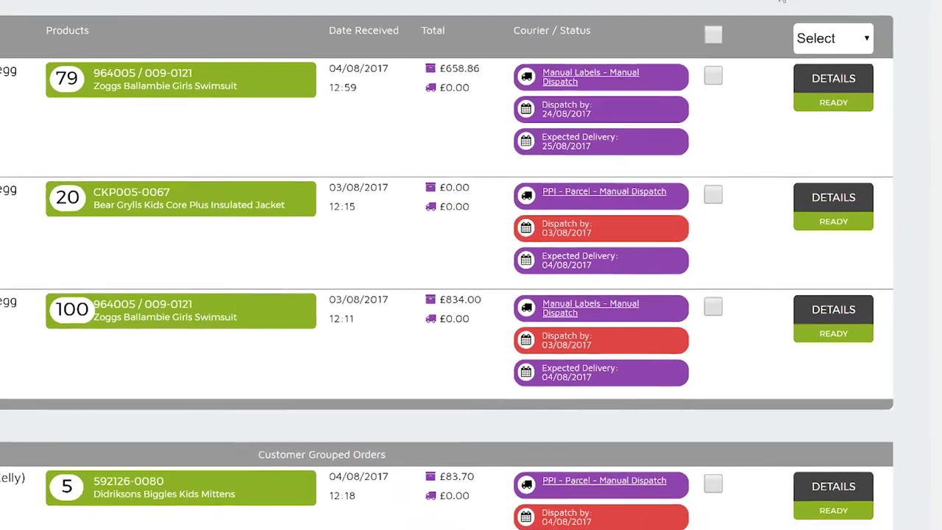
left_click(833, 78)
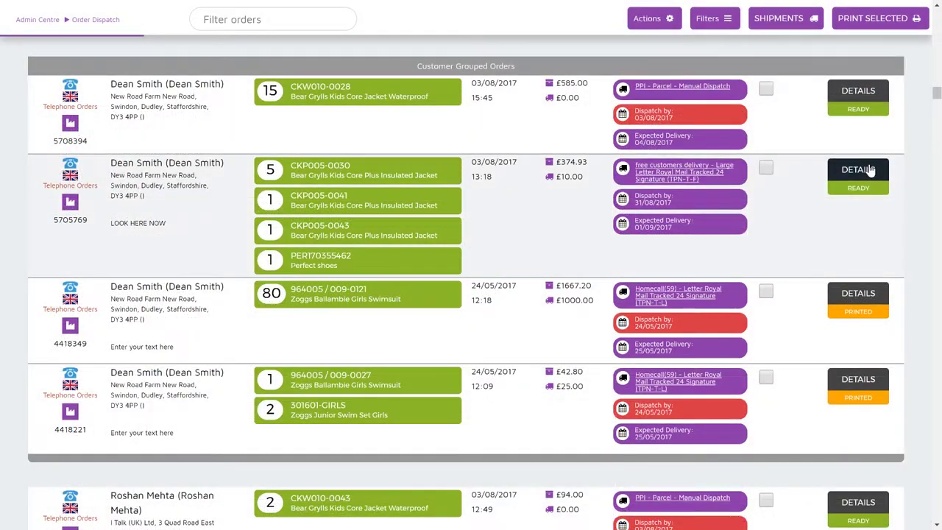
left_click(858, 169)
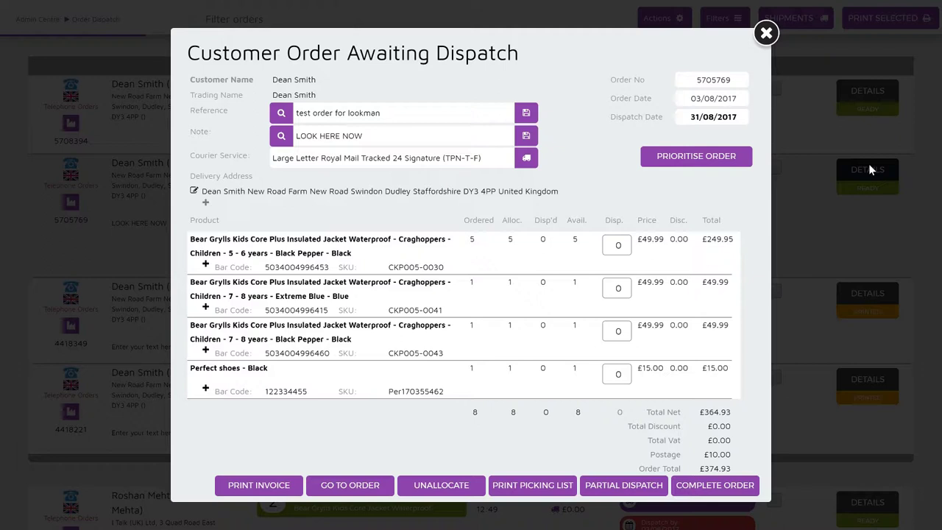
left_click(769, 37)
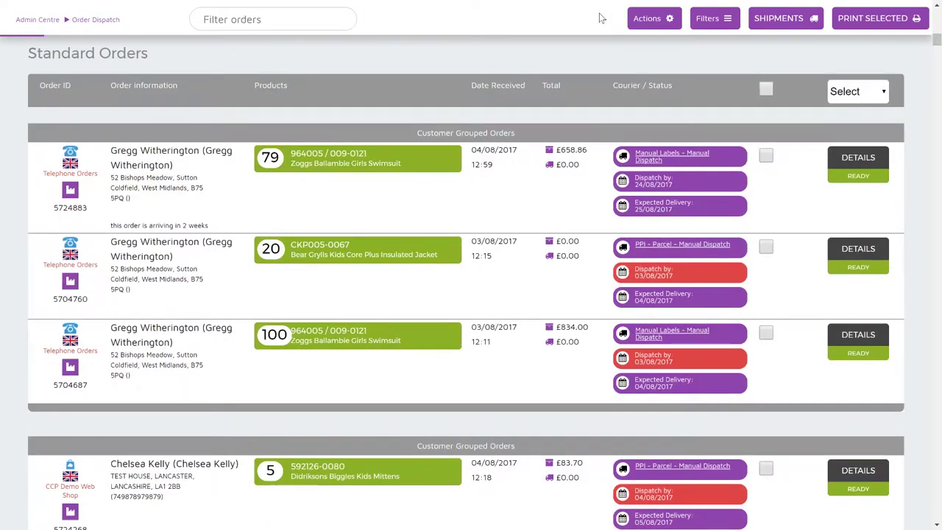
left_click(640, 19)
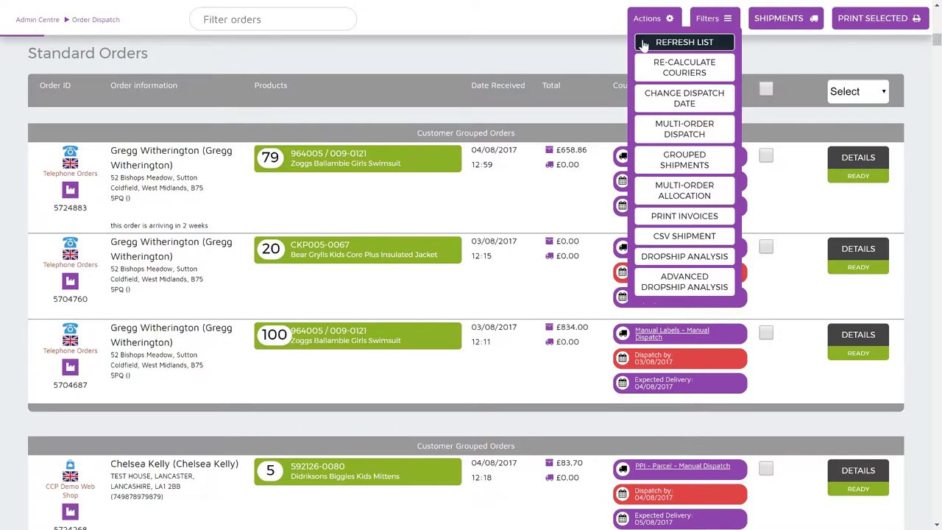
left_click(643, 44)
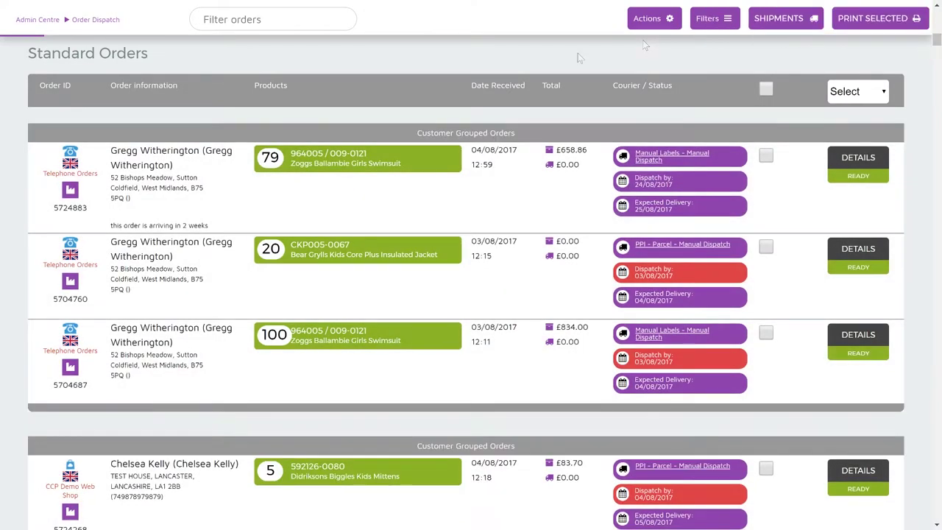
left_click(645, 20)
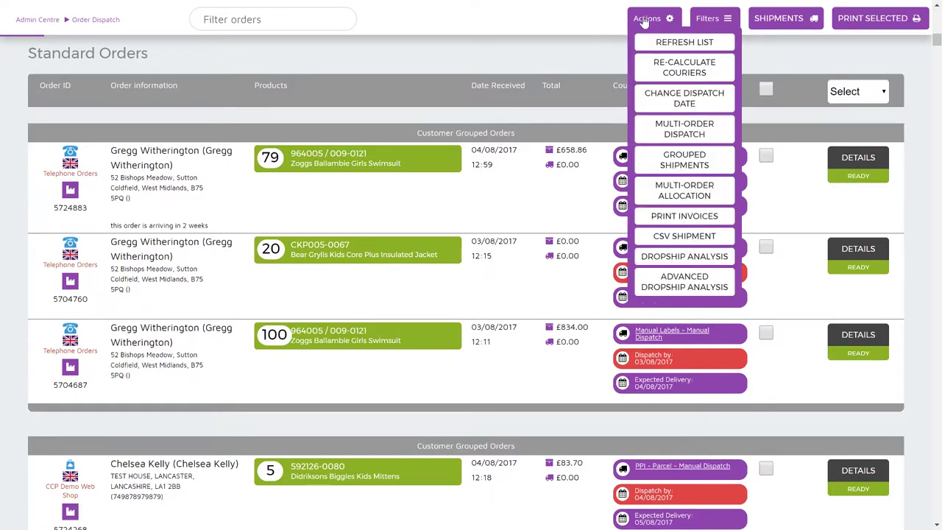
left_click(647, 66)
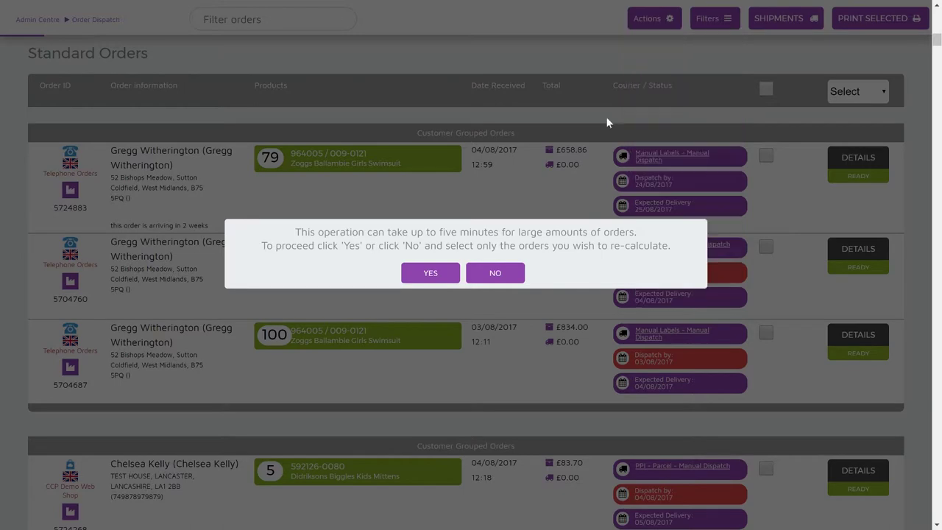
left_click(516, 272)
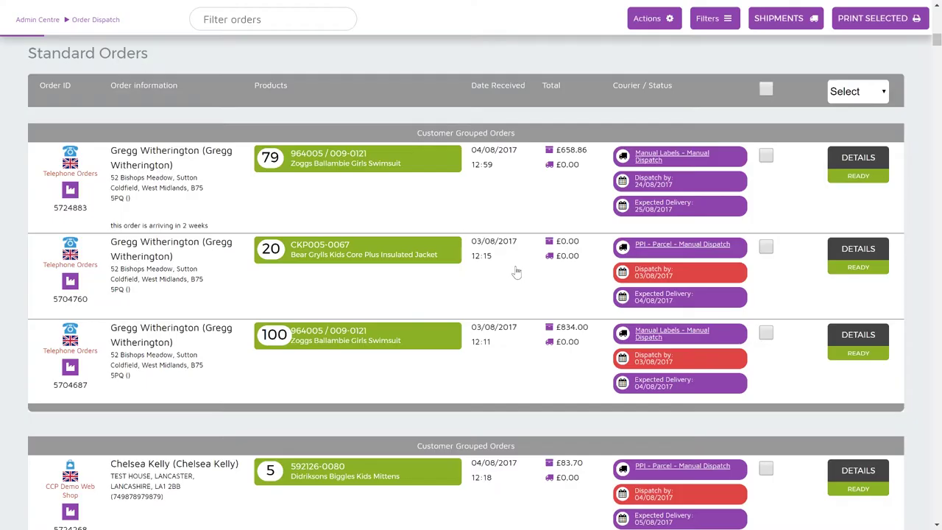
- Tick the first group's three orders and preview Change Dispatch Date for them
left_click(766, 156)
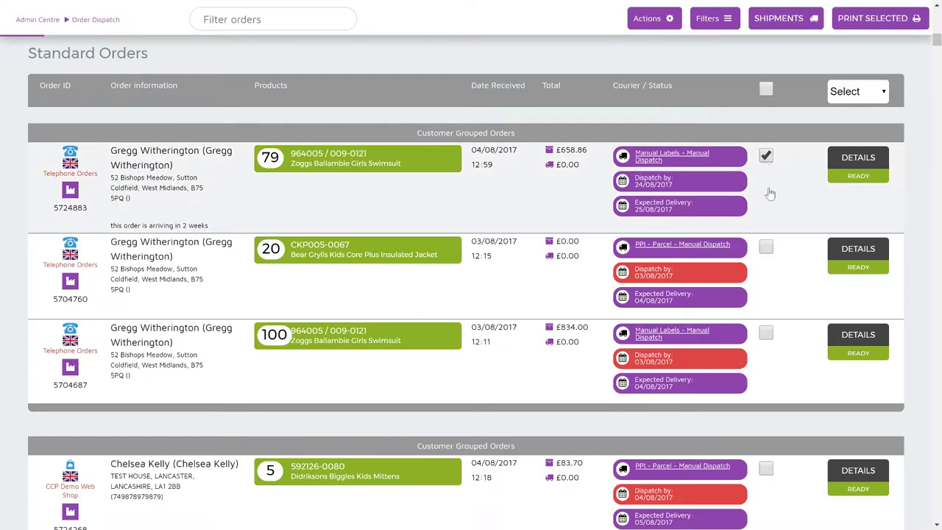
left_click(766, 247)
left_click(766, 333)
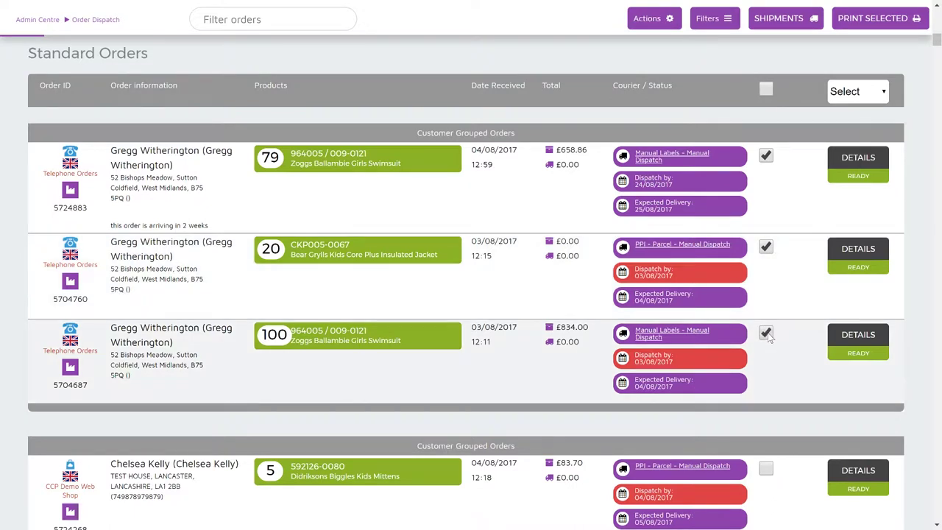
left_click(652, 21)
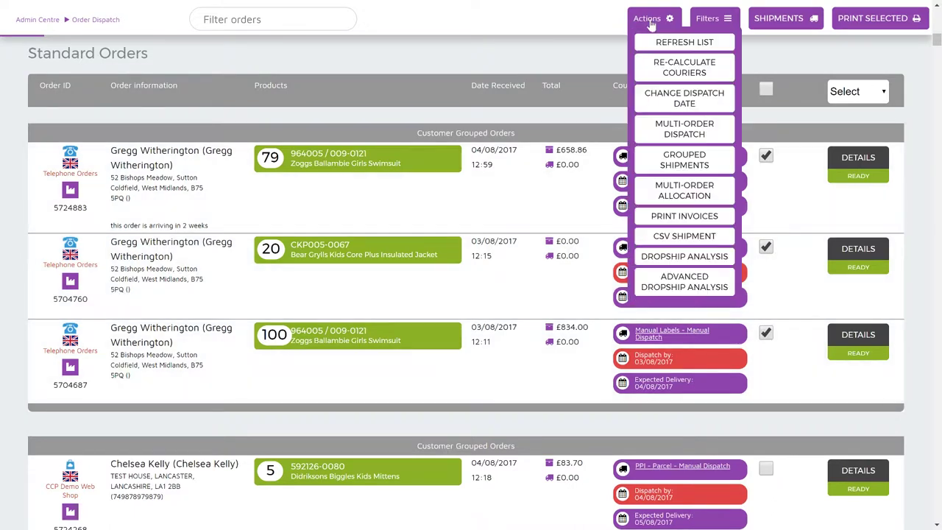
left_click(651, 105)
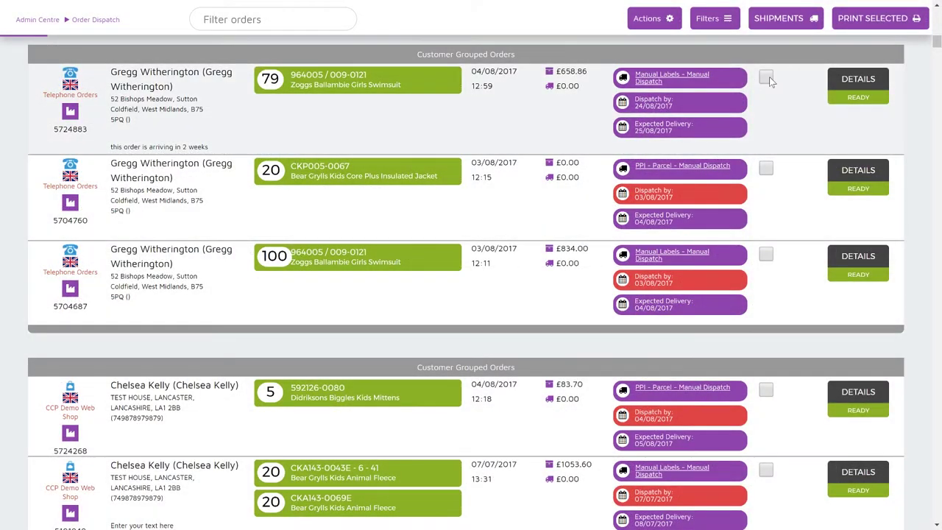
- Tick two orders from each of the first two groups and start a Multi-Order Dispatch for all four
left_click(766, 77)
left_click(766, 167)
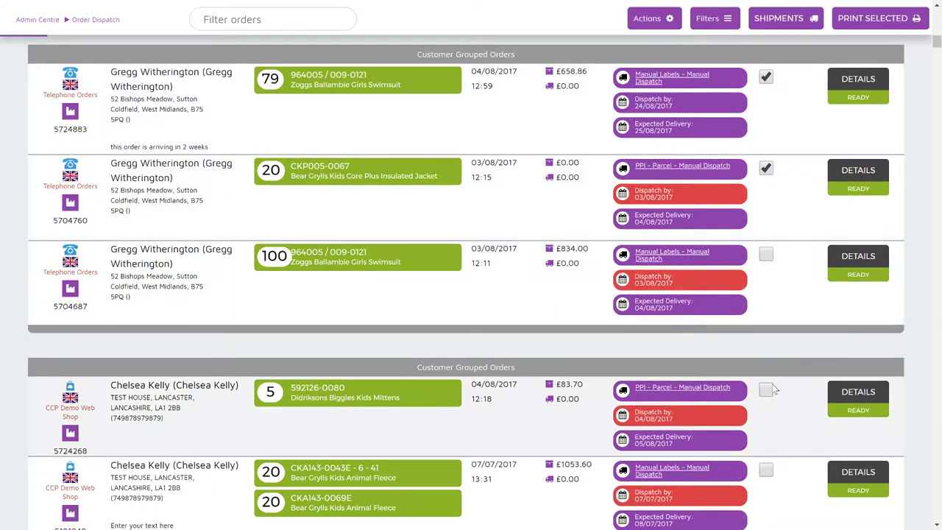
left_click(766, 390)
left_click(766, 469)
left_click(671, 21)
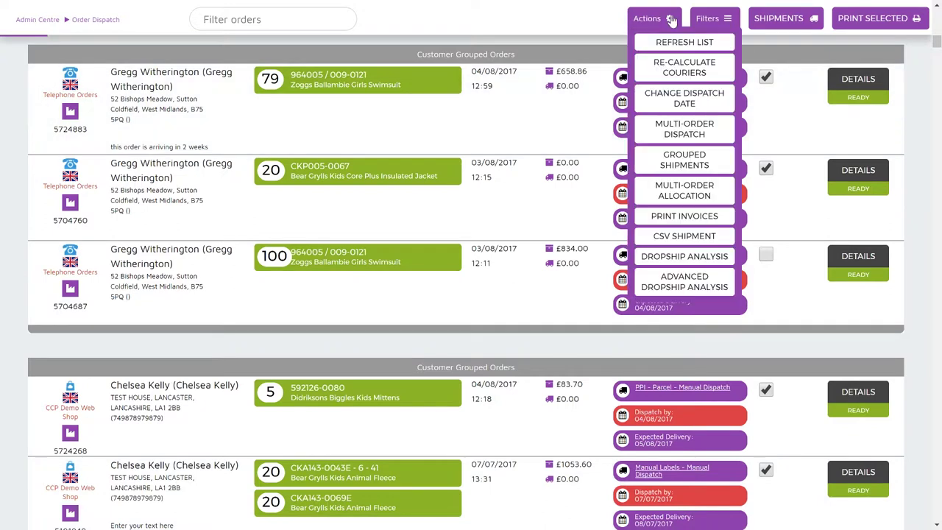
left_click(654, 136)
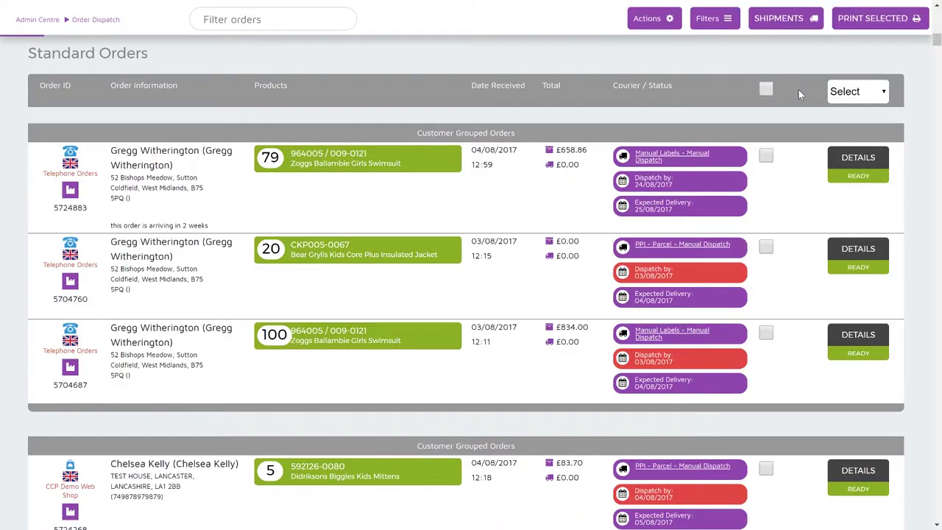
- Cancel the Multi-Order Dispatch, re-tick the first group's orders and bring up bulk actions
left_click(766, 154)
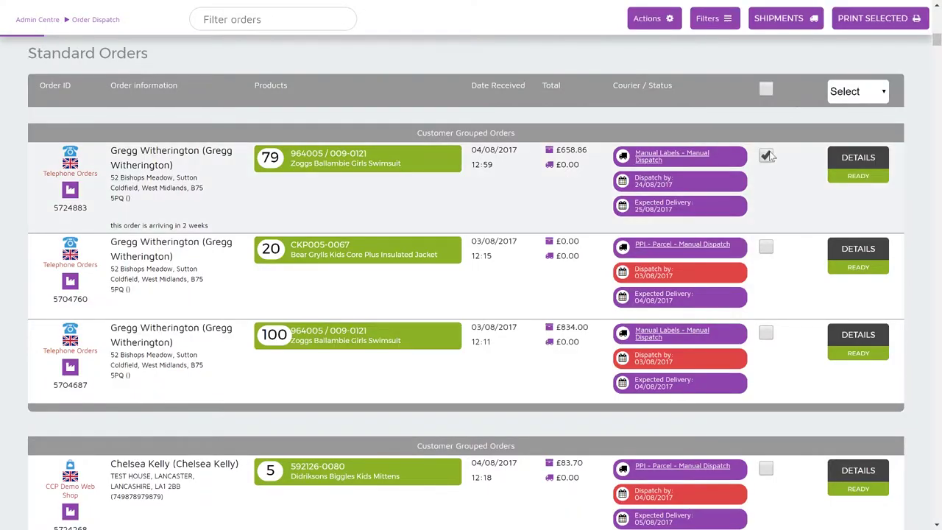
left_click(766, 247)
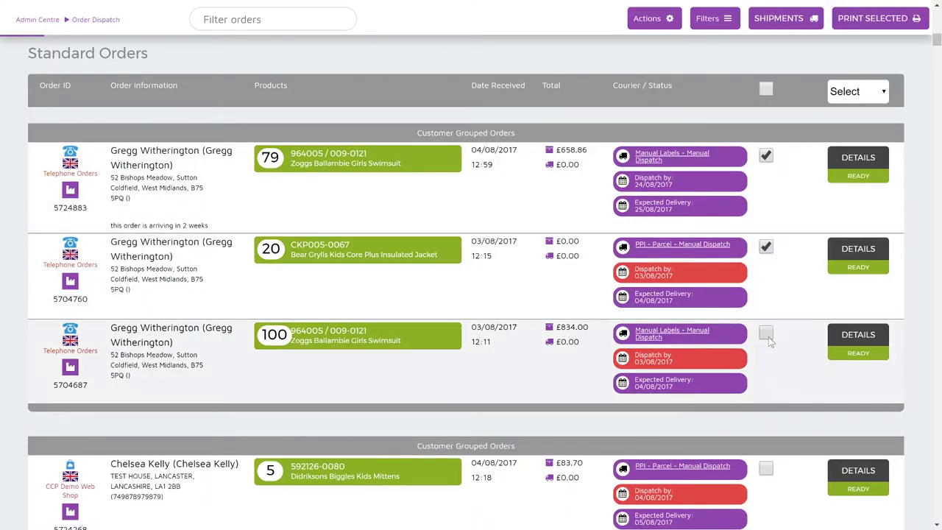
left_click(766, 333)
left_click(648, 19)
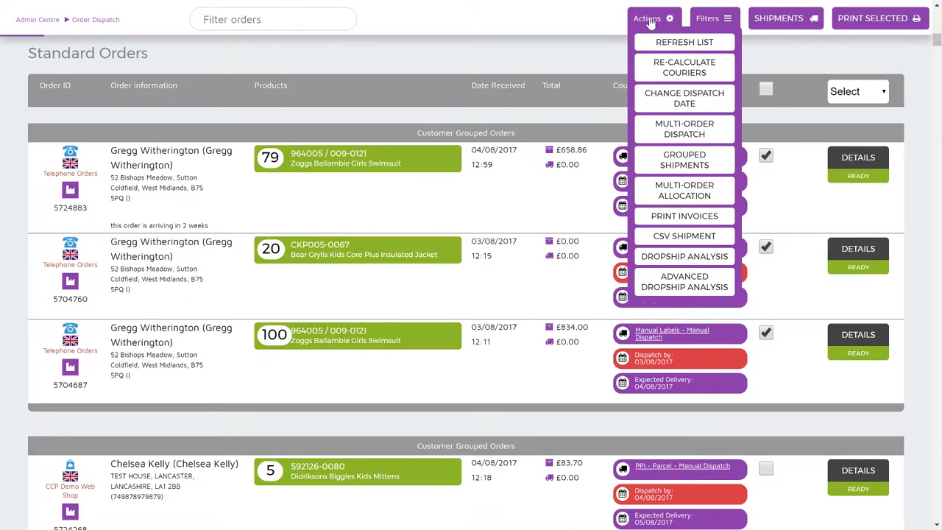
- Preview Grouped Shipments and cancel it, then start Multi-Order Allocation for the ticked orders
left_click(653, 165)
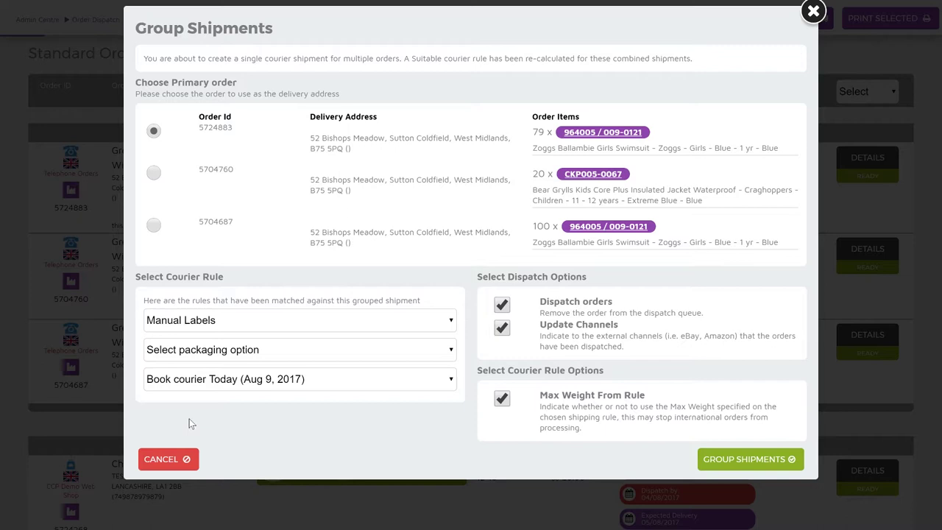
left_click(175, 467)
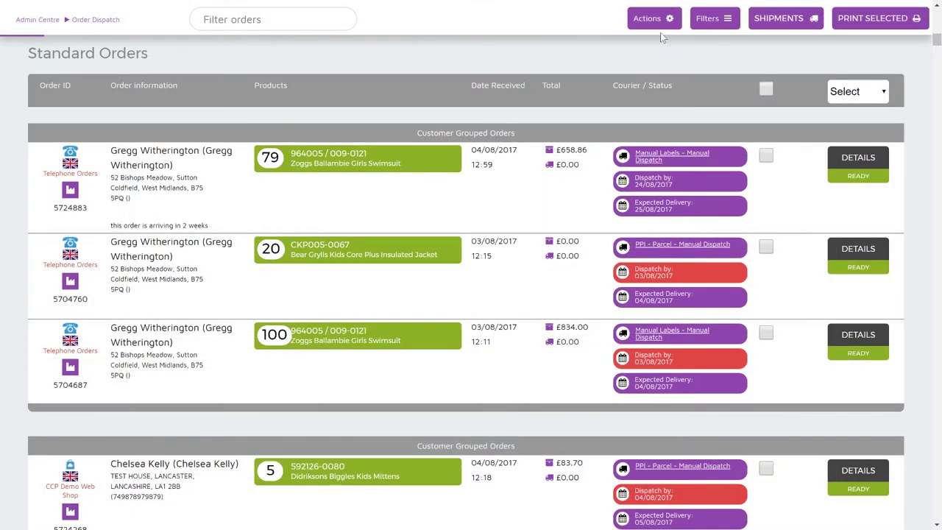
left_click(658, 22)
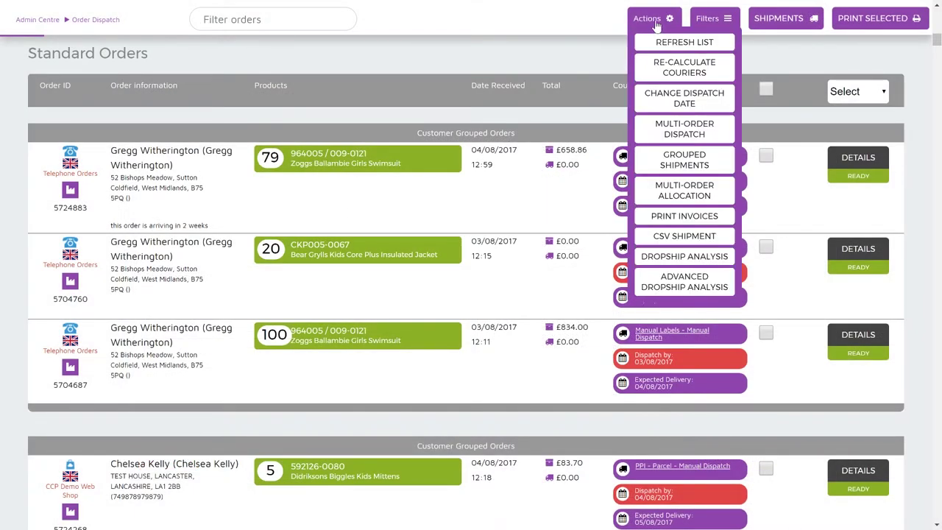
left_click(645, 193)
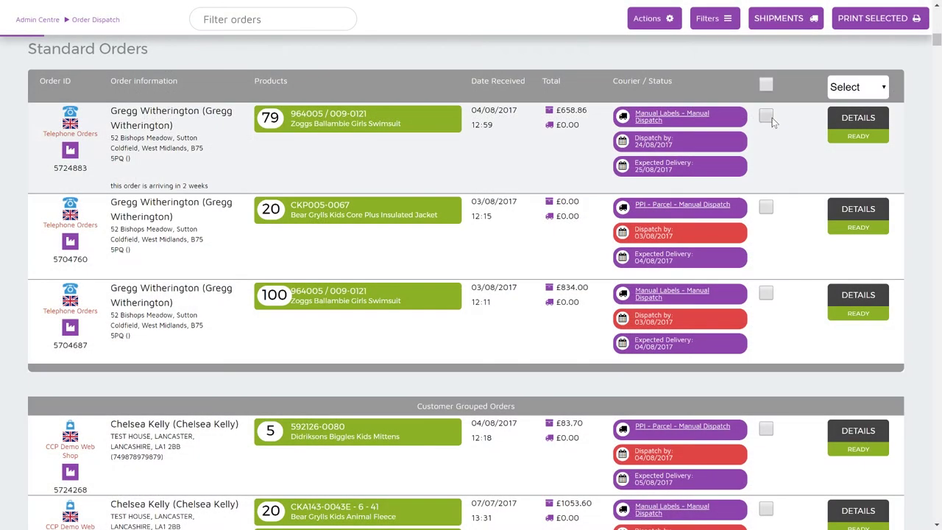
- Close the allocation dialog for 160 swimsuits and print the first order's invoice
left_click(767, 117)
left_click(672, 22)
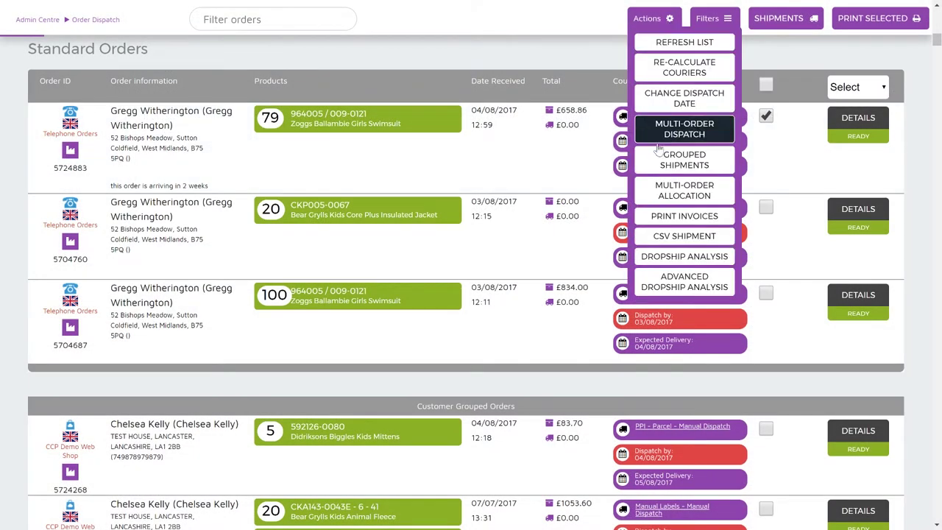
left_click(643, 219)
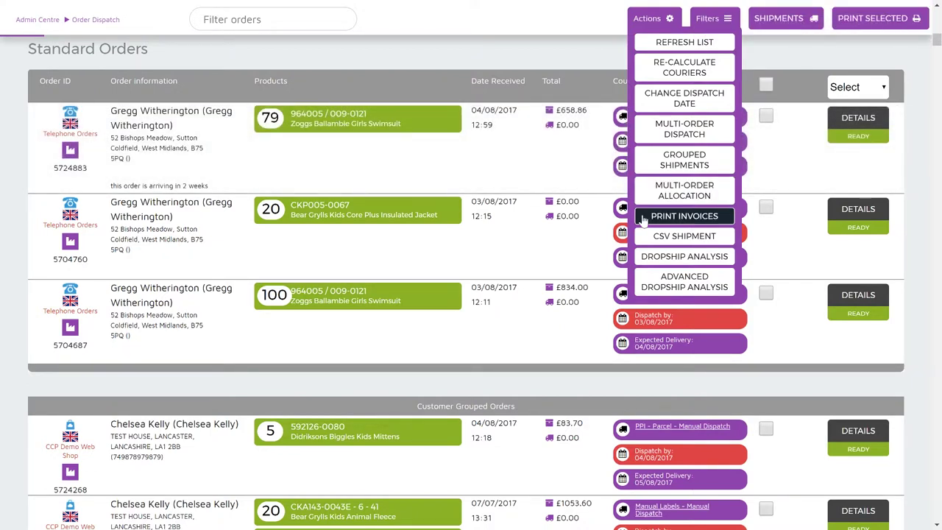
- Tick the first group's three orders and open Create CSV shipment for them
left_click(642, 218)
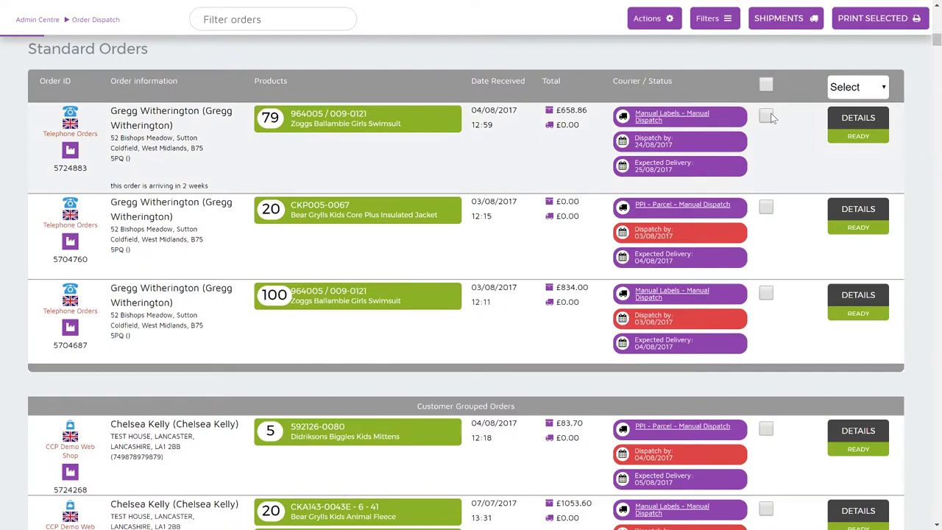
left_click(766, 115)
left_click(766, 206)
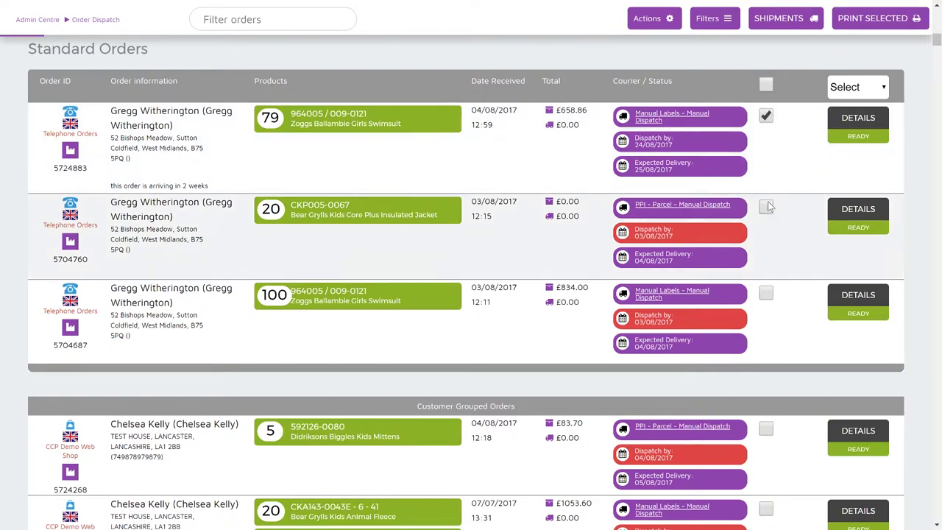
left_click(766, 293)
left_click(649, 18)
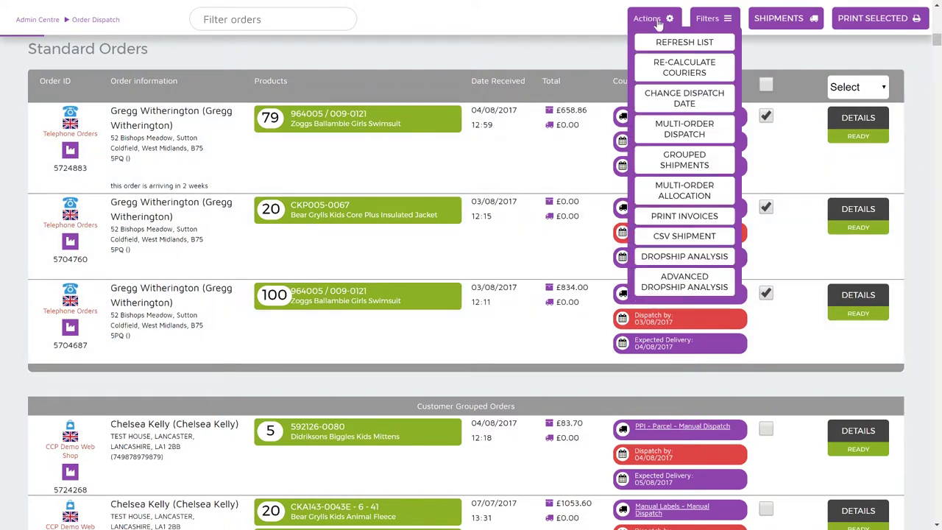
left_click(650, 236)
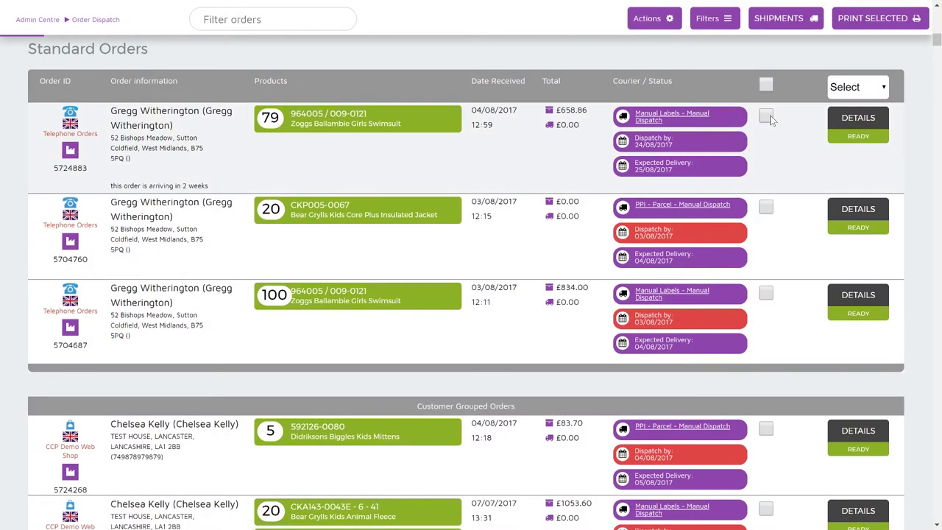
- Run Dropship Analysis on the first group's three orders and close the supplier summary
left_click(769, 118)
left_click(766, 208)
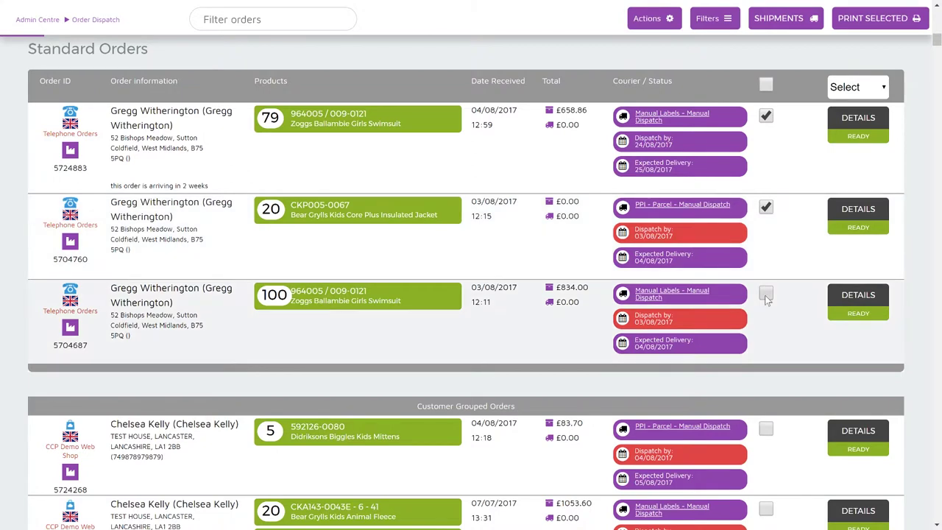
left_click(766, 293)
left_click(676, 21)
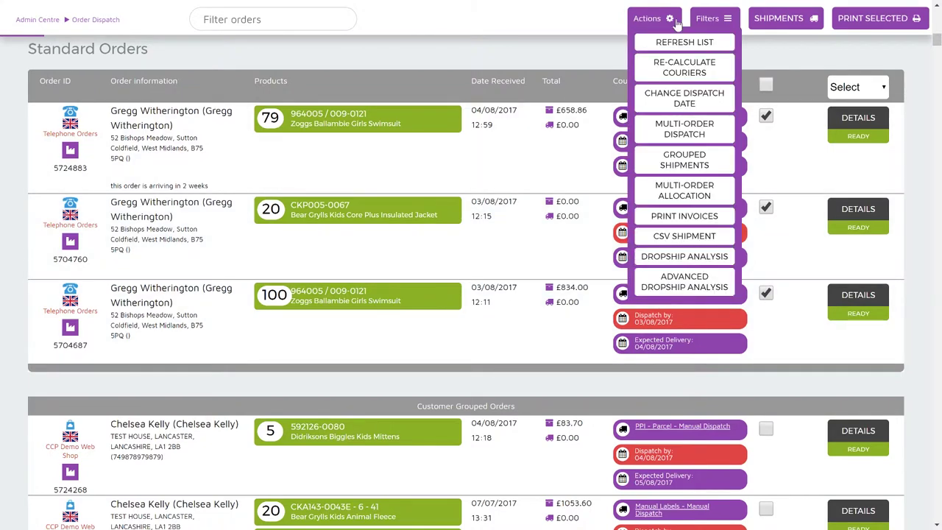
left_click(672, 258)
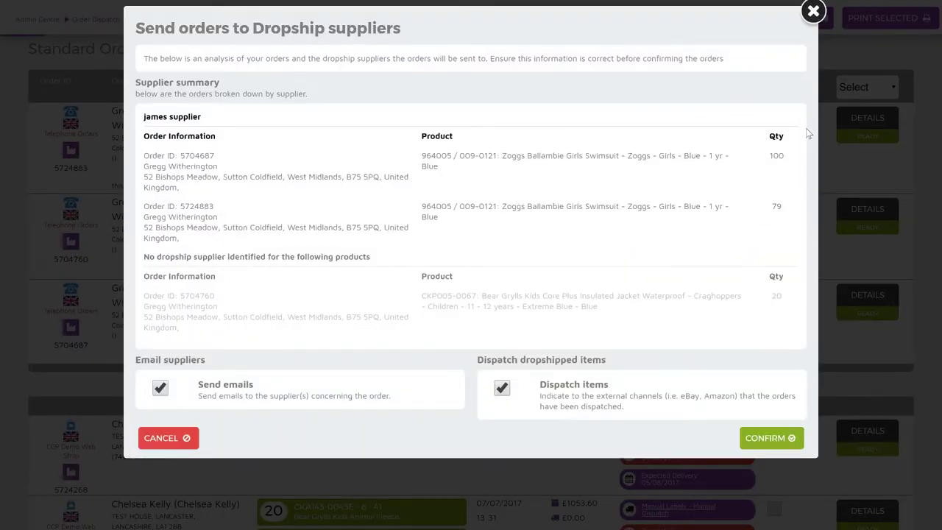
left_click(813, 11)
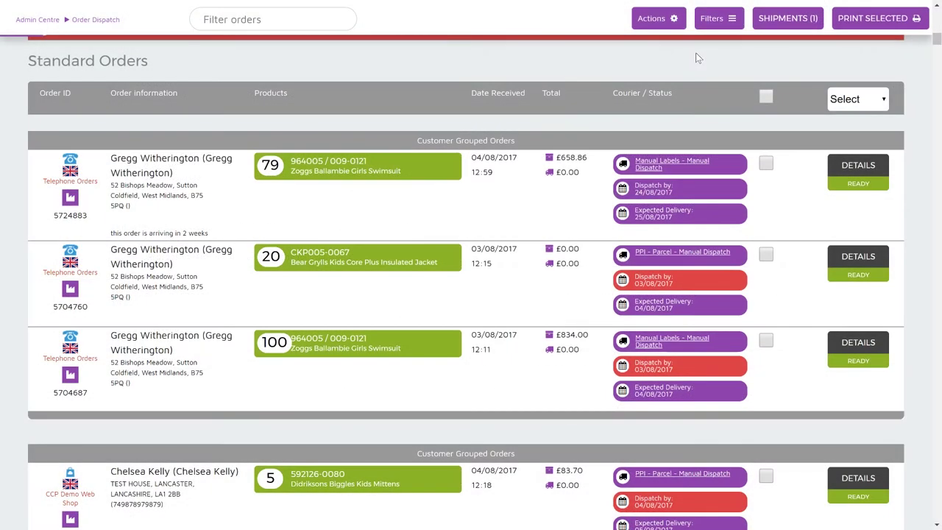
- Open the filters, keeping Status at All, Completion at To Be Completed, sales channel unchanged
left_click(711, 23)
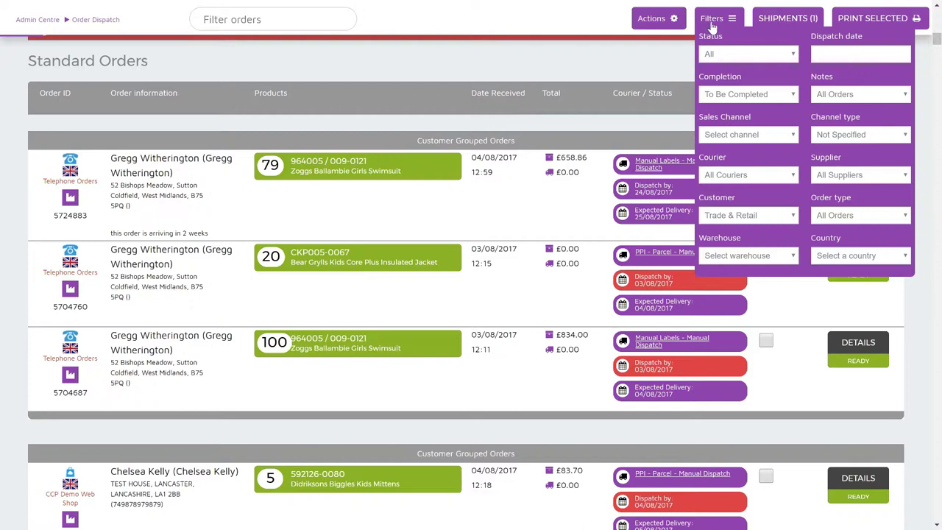
left_click(760, 56)
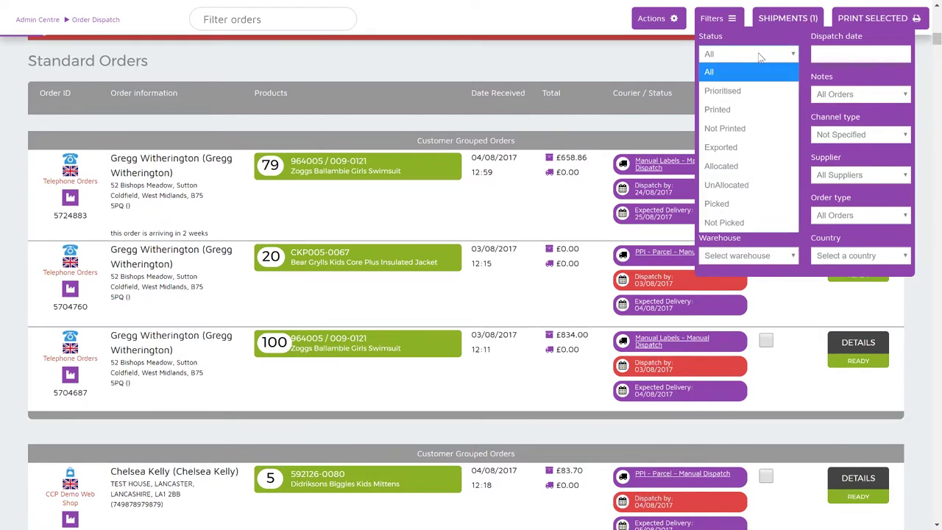
left_click(760, 57)
left_click(785, 96)
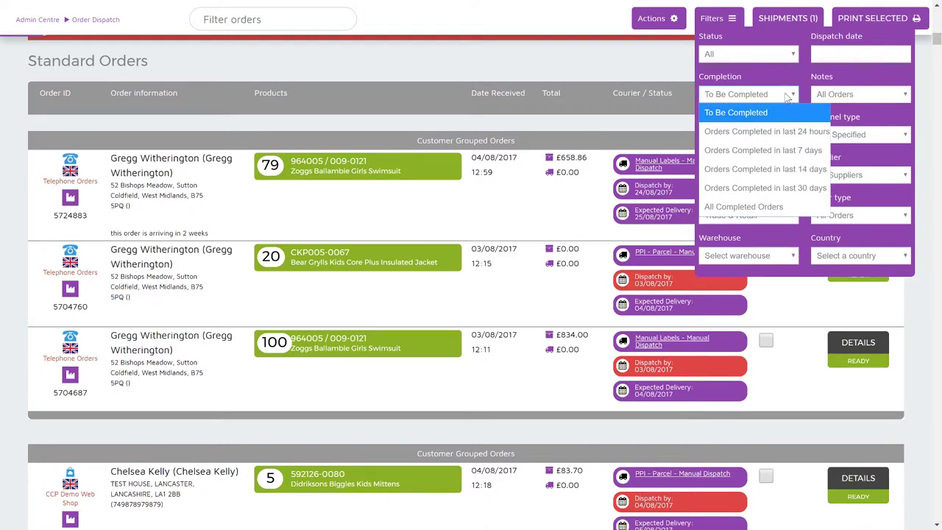
left_click(786, 96)
left_click(788, 135)
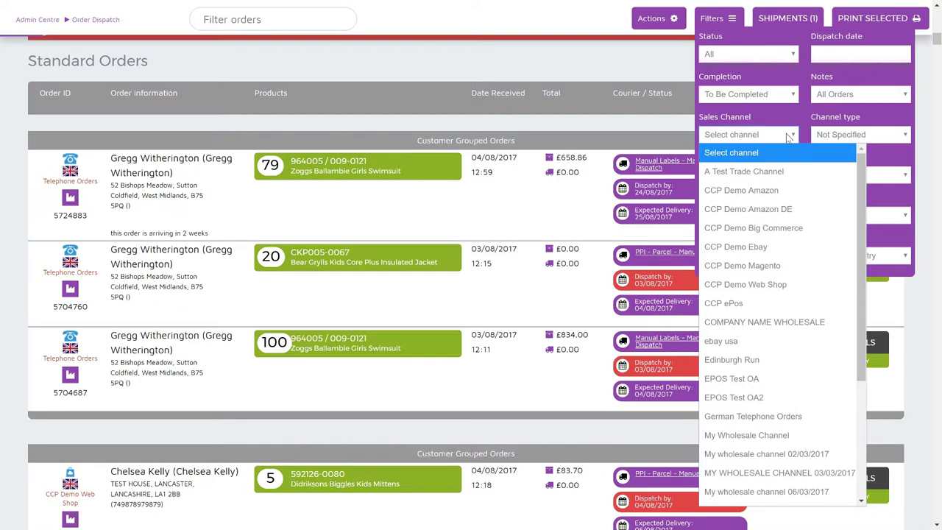
left_click(789, 137)
- Keep All Couriers and Trade & Retail customers, leaving the warehouse filter unselected
left_click(791, 176)
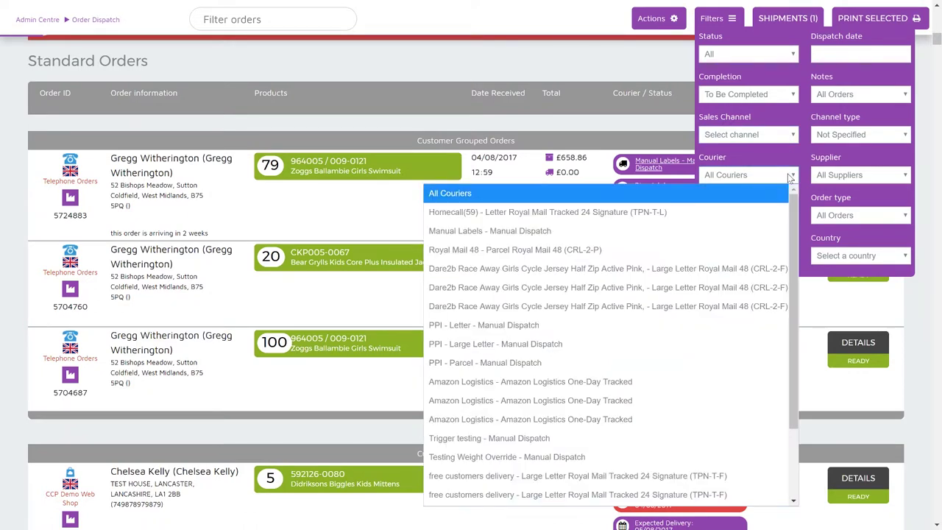
left_click(790, 177)
left_click(792, 216)
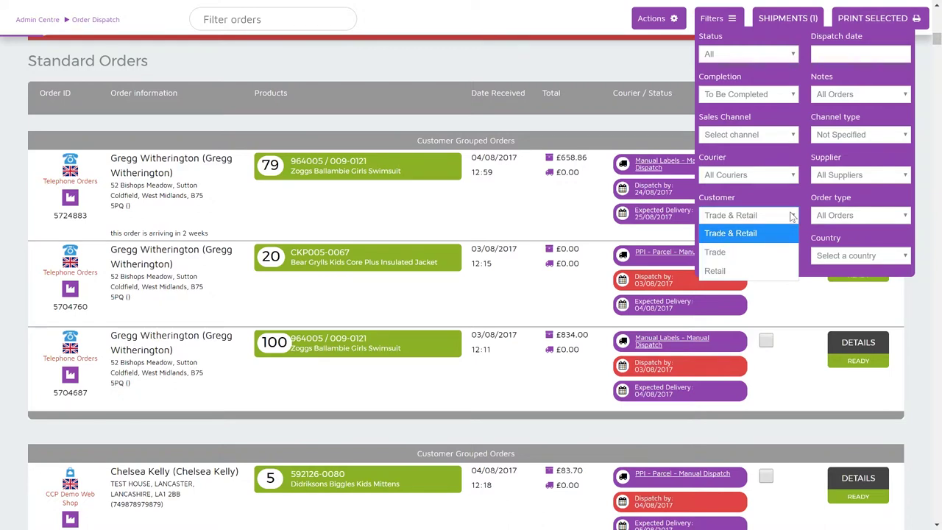
left_click(792, 216)
left_click(792, 257)
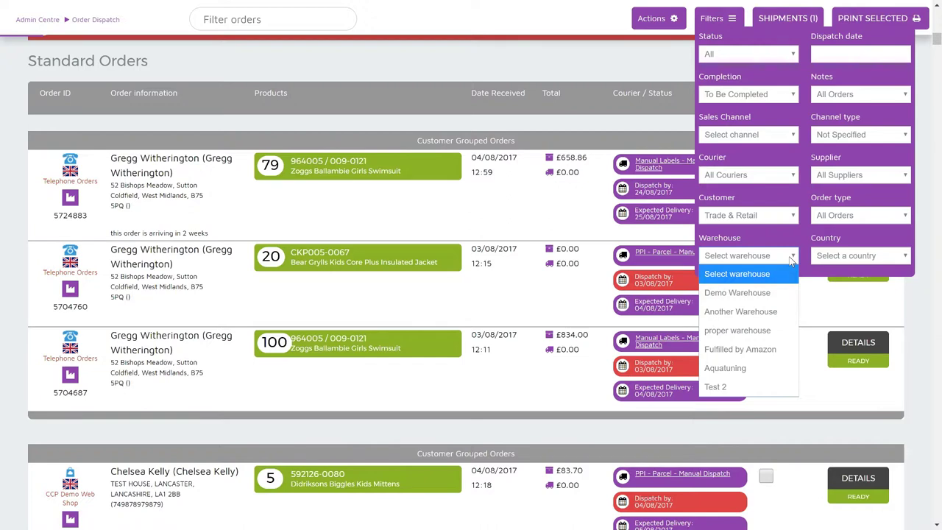
left_click(791, 258)
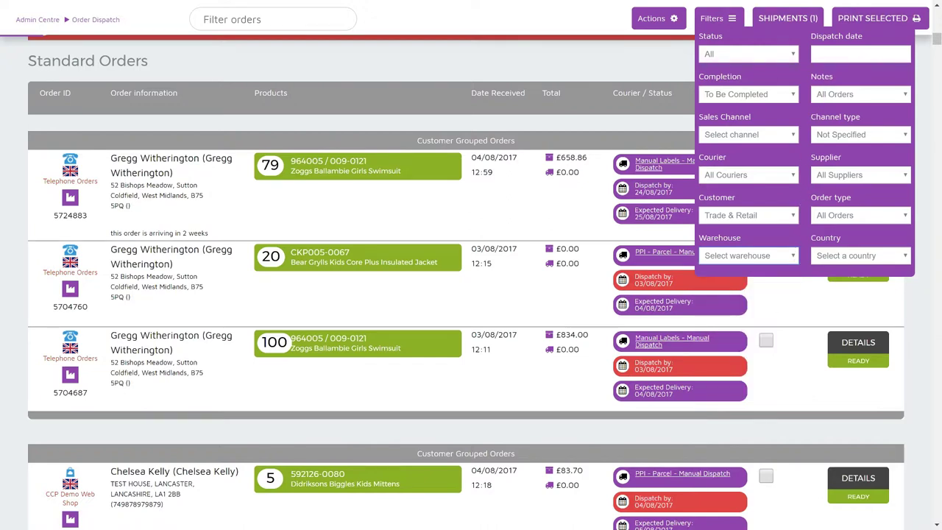
key("Tab")
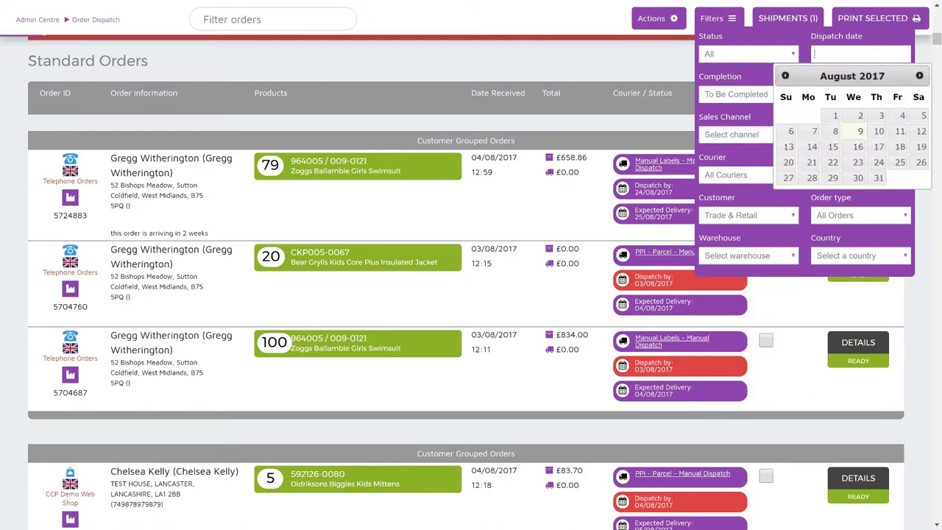
- Leave dispatch date, Notes (All Orders), Channel type (Not Specified) and Supplier (All Suppliers) unchanged
left_click(788, 37)
left_click(867, 95)
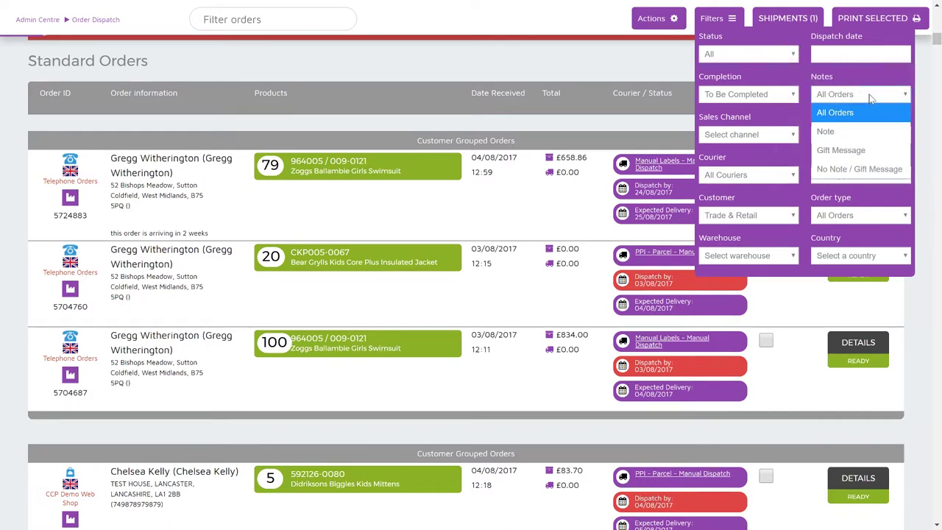
left_click(871, 99)
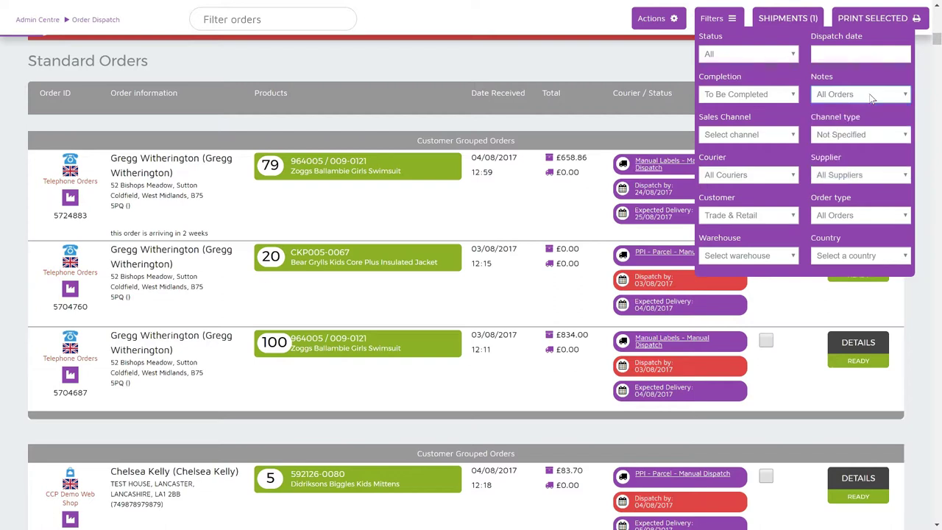
left_click(887, 135)
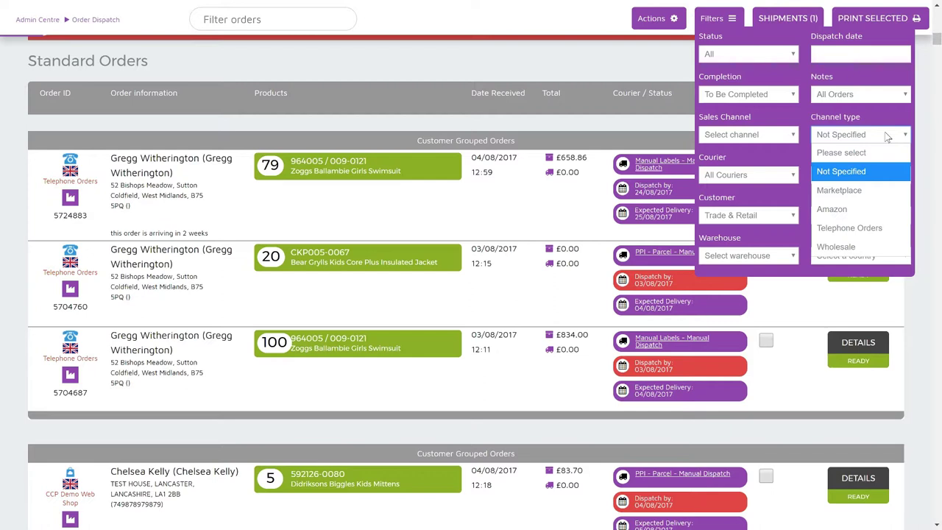
left_click(887, 137)
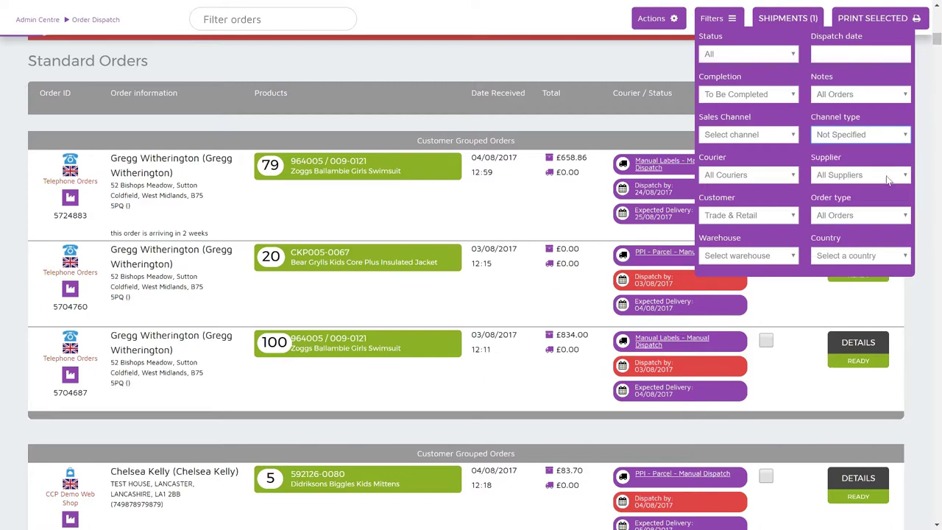
left_click(888, 181)
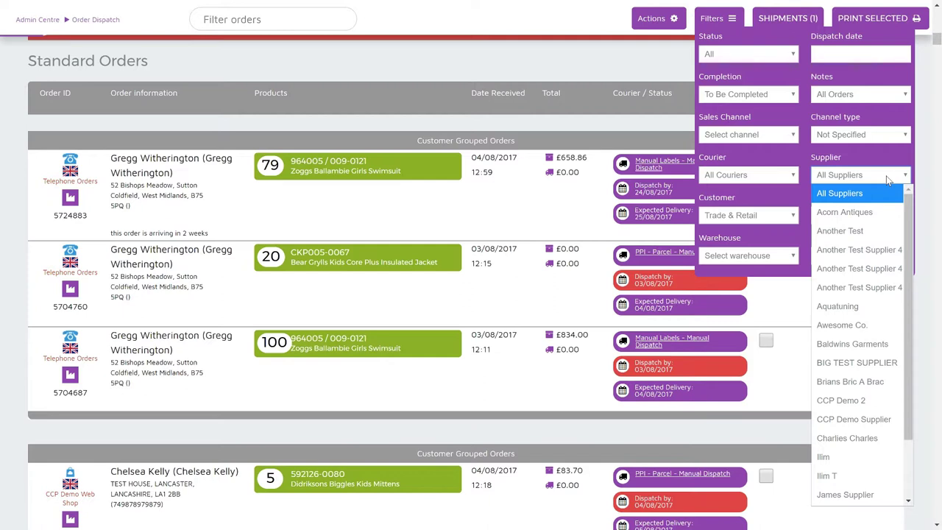
left_click(887, 180)
- Keep Order type at All Orders with no country, then close the filter panel
left_click(889, 215)
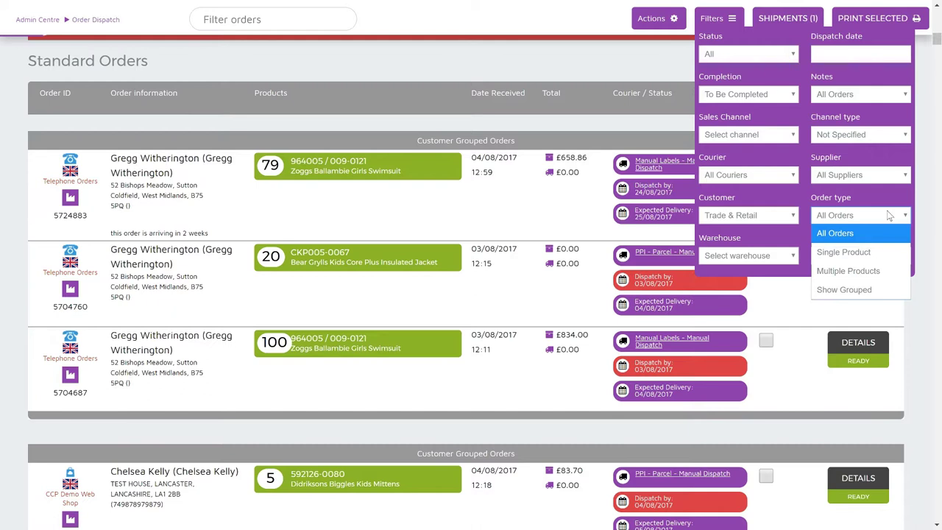
left_click(890, 215)
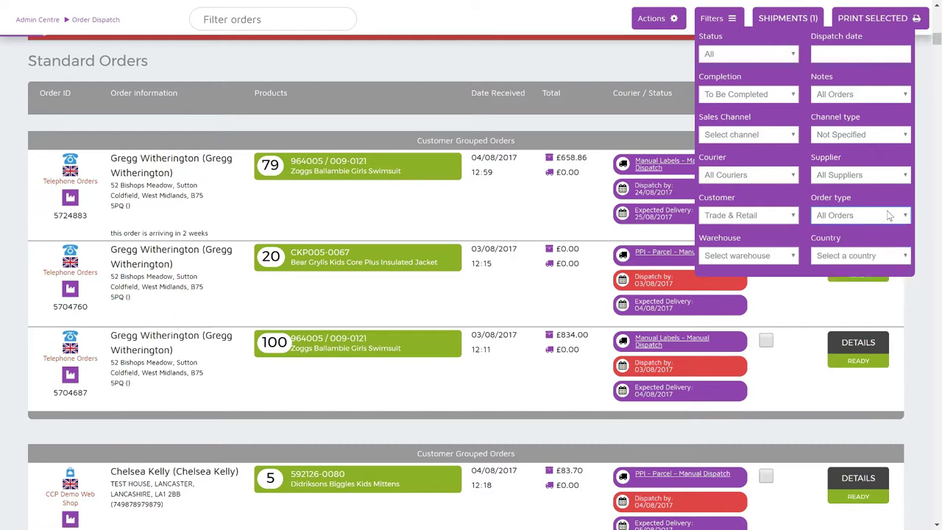
left_click(892, 256)
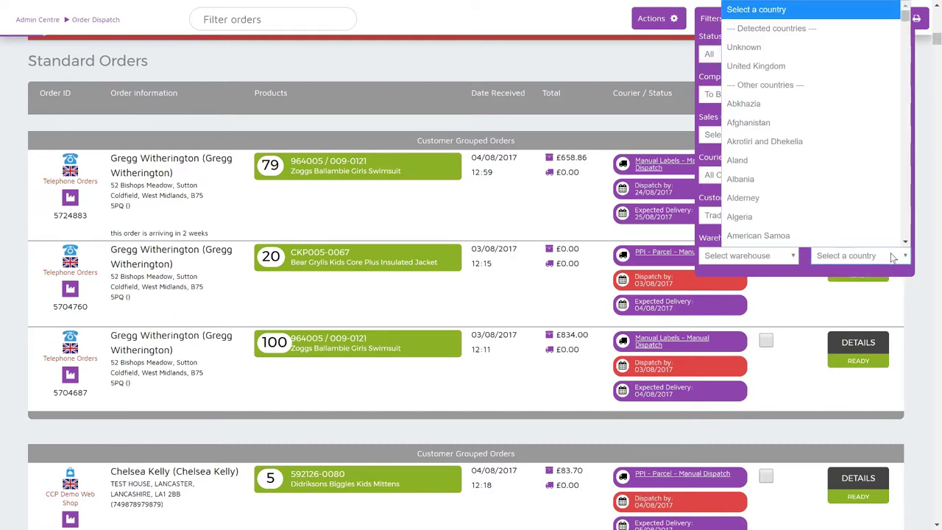
left_click(892, 256)
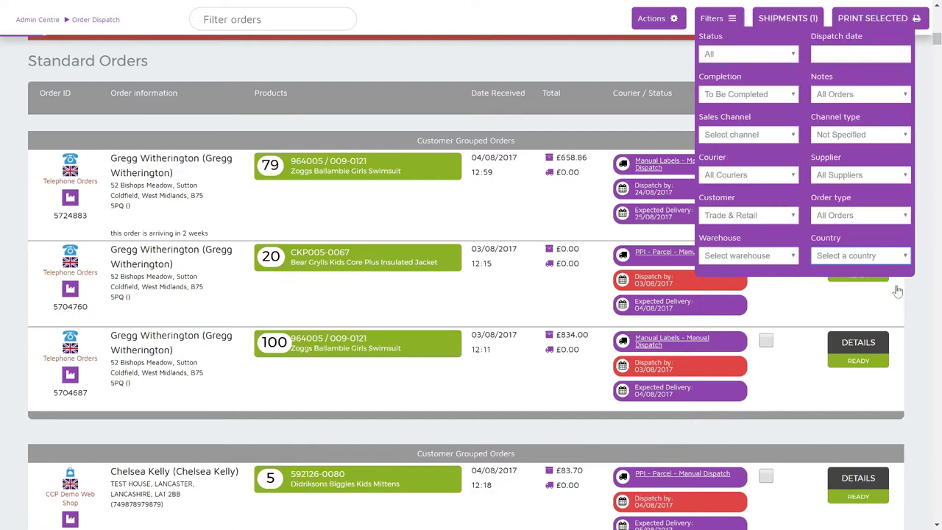
left_click(711, 18)
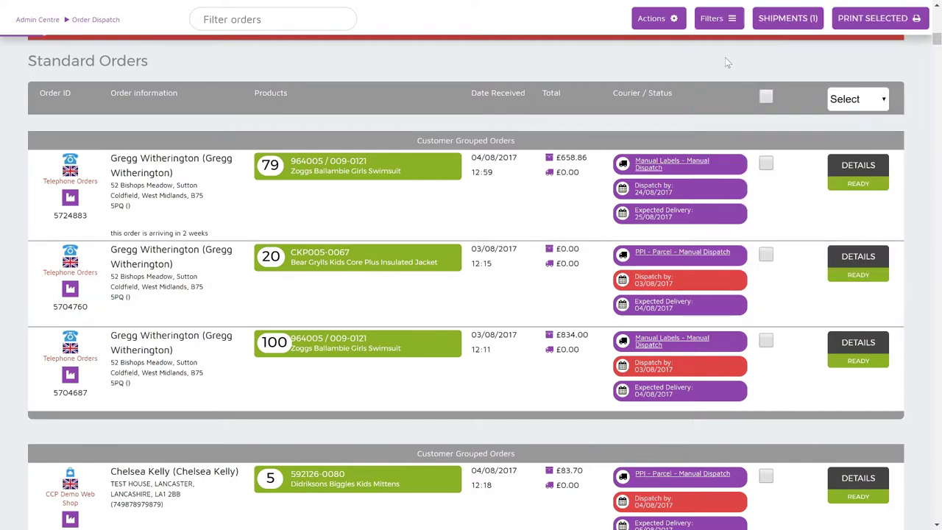
- Review today's courier shipments and the one Manual Dispatch shipment lacking a tracking ID
left_click(787, 19)
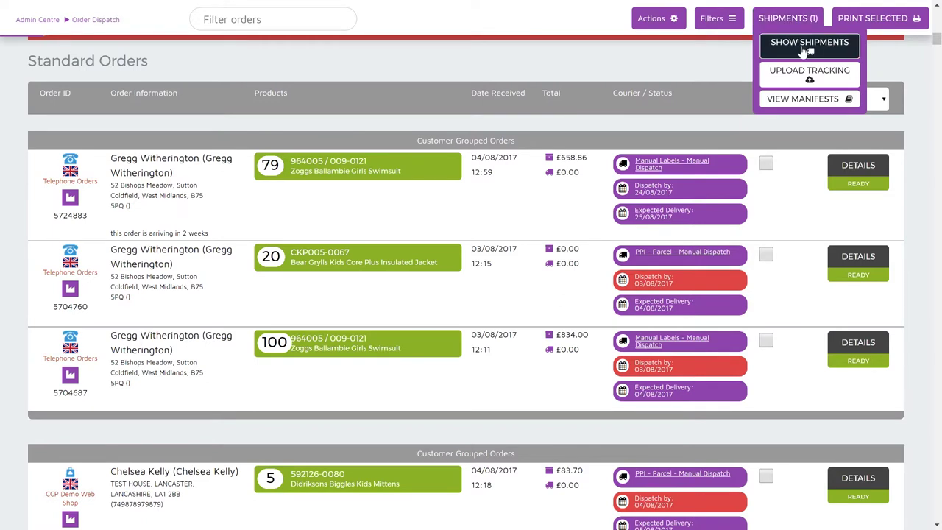
left_click(804, 46)
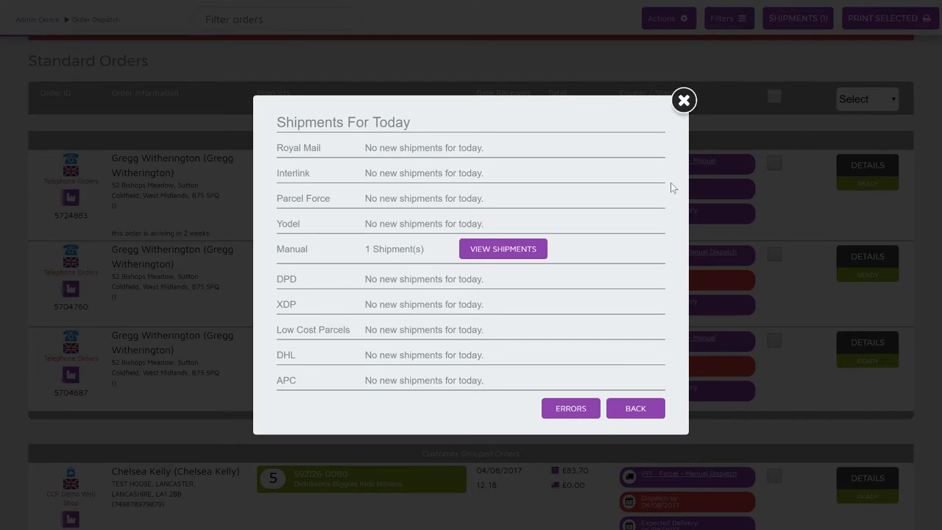
left_click(522, 248)
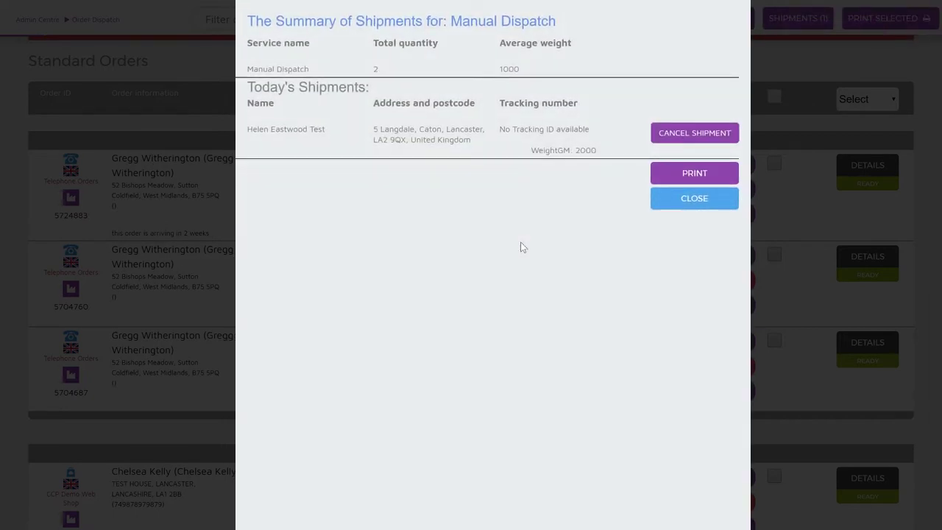
left_click(694, 198)
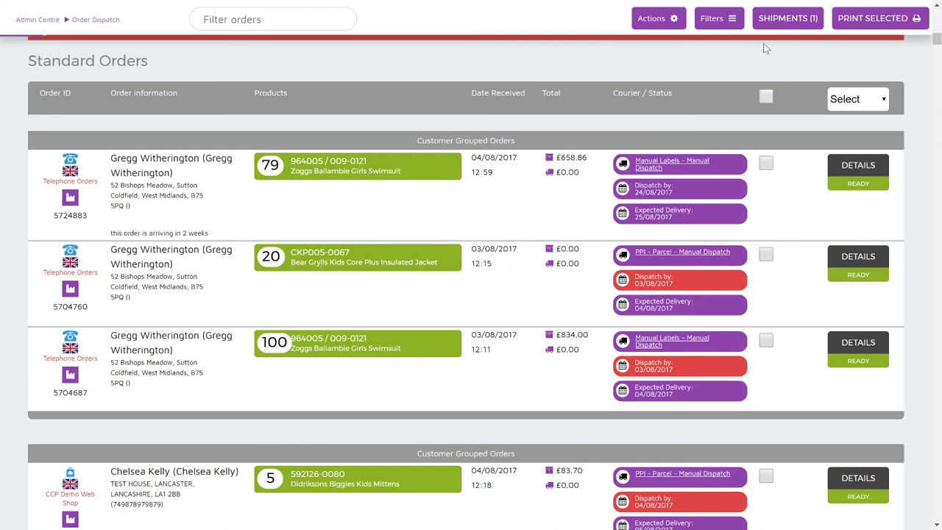
left_click(786, 18)
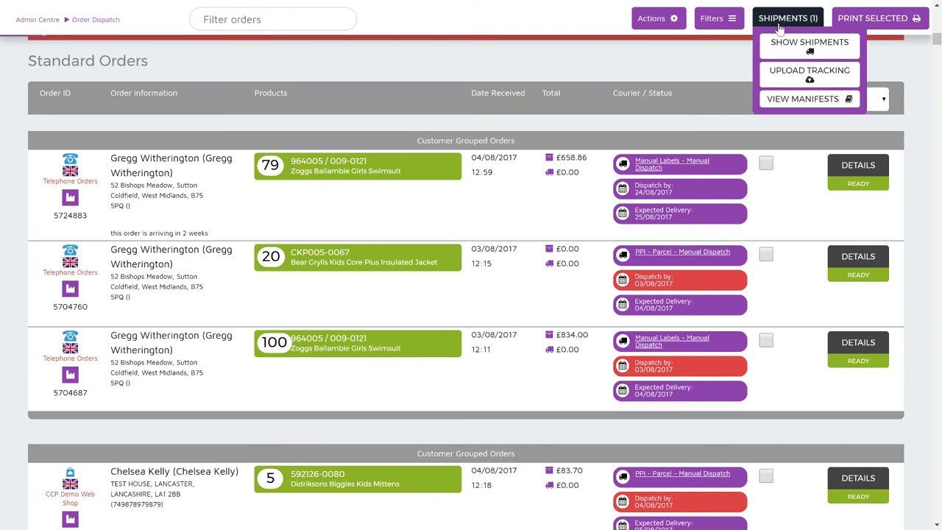
- Dismiss the Upload Tracking form unused and view today's manifests for Royal Mail, Parcel Force, DHL
left_click(786, 75)
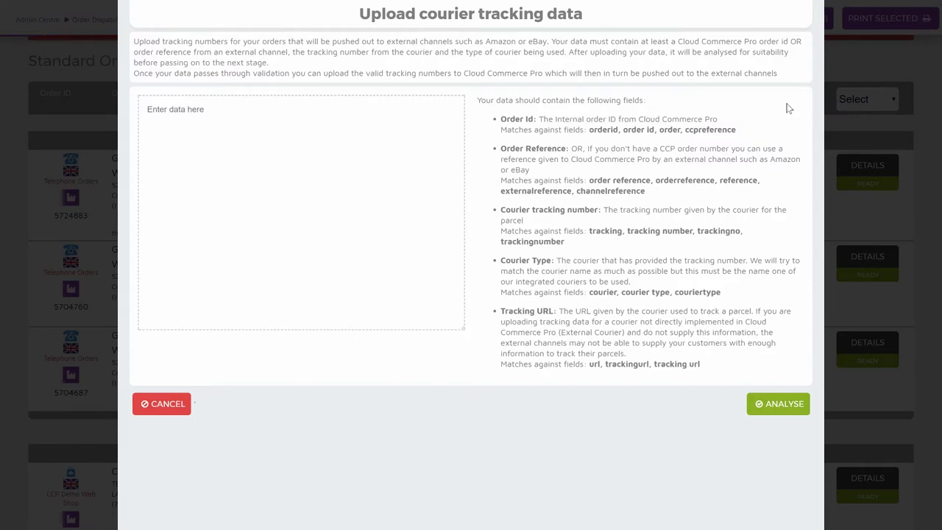
key("Escape")
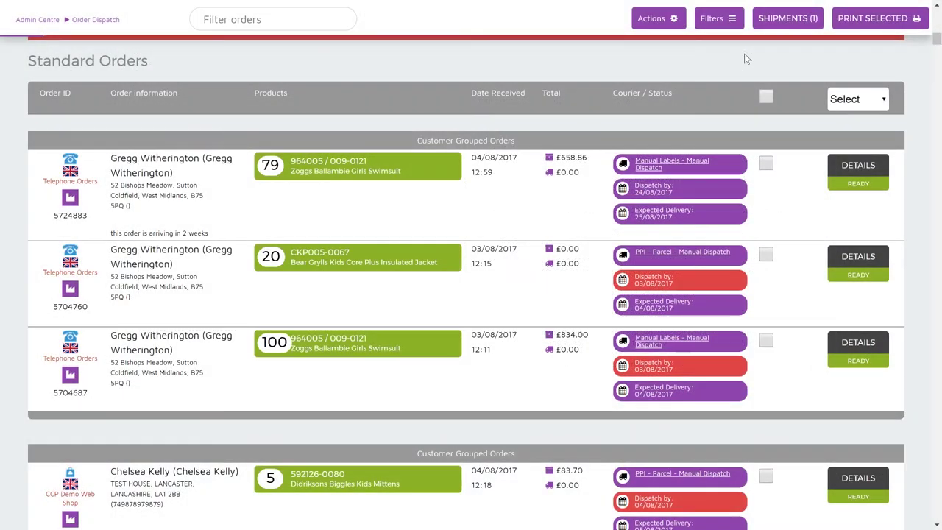
left_click(769, 20)
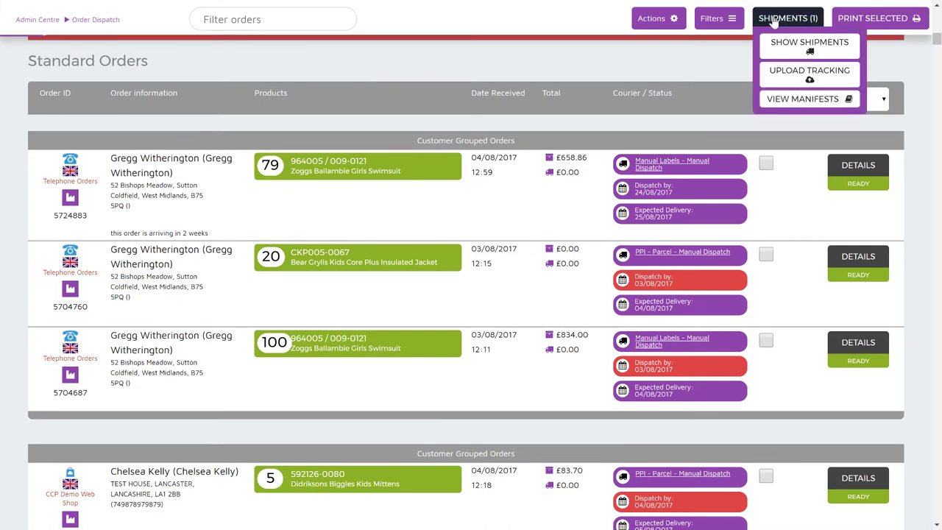
left_click(807, 103)
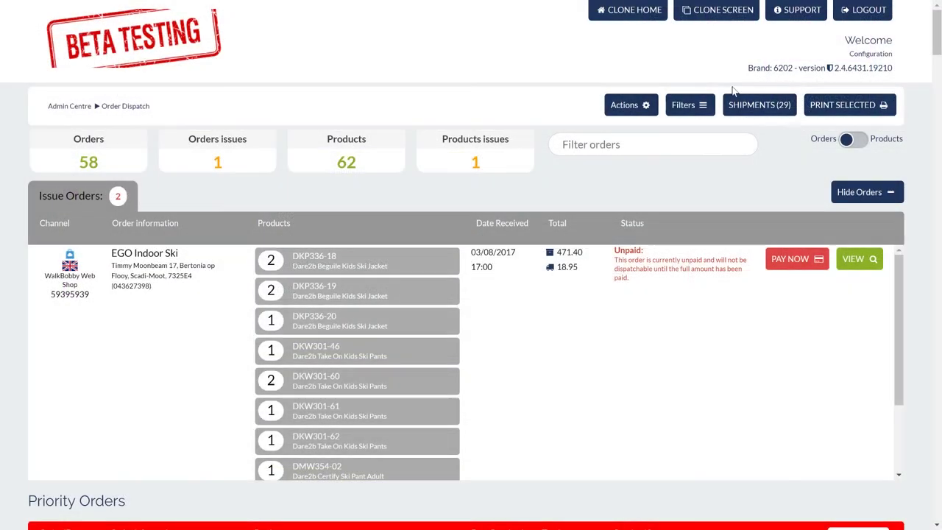
- View Shipment History from the Shipments (29) menu
left_click(751, 103)
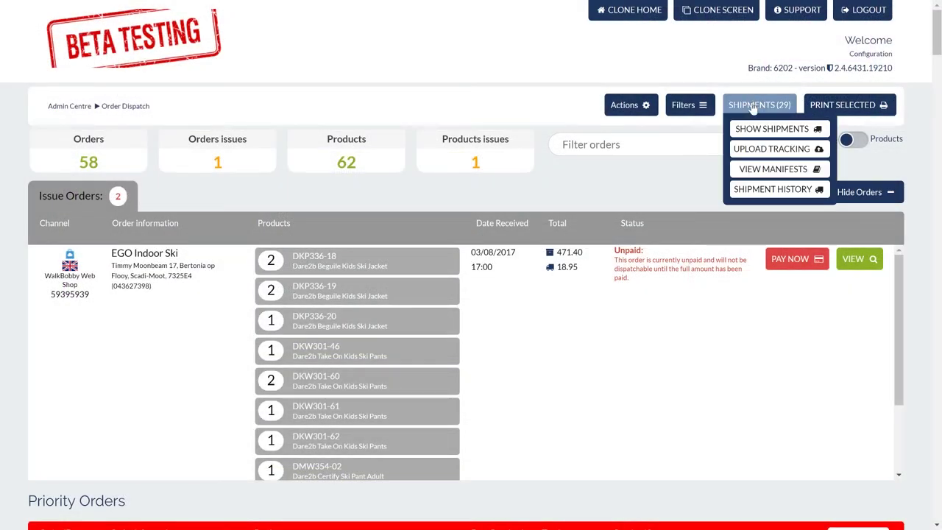
left_click(780, 190)
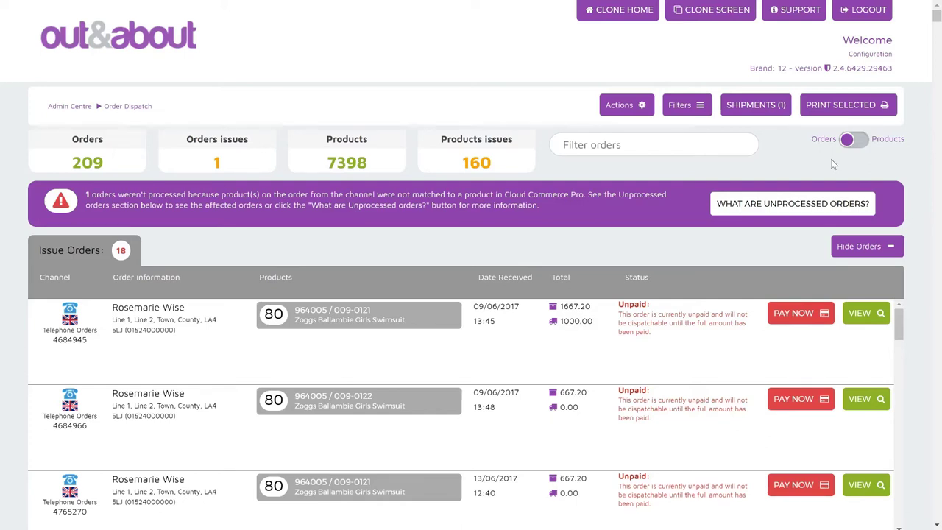
- Switch the Order Dispatch view from Orders to Products ready for picking
left_click(852, 144)
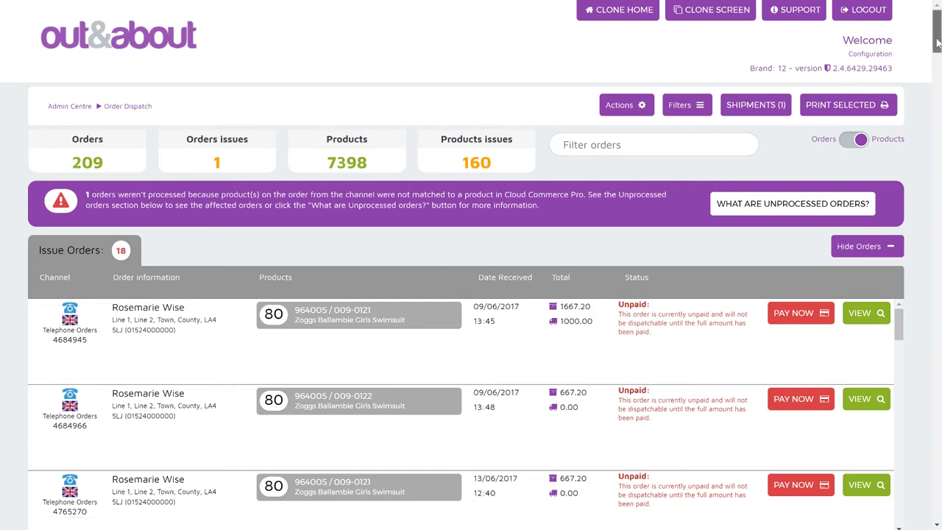
left_click_drag(937, 44, 937, 50)
scroll(937, 50, "down", 6)
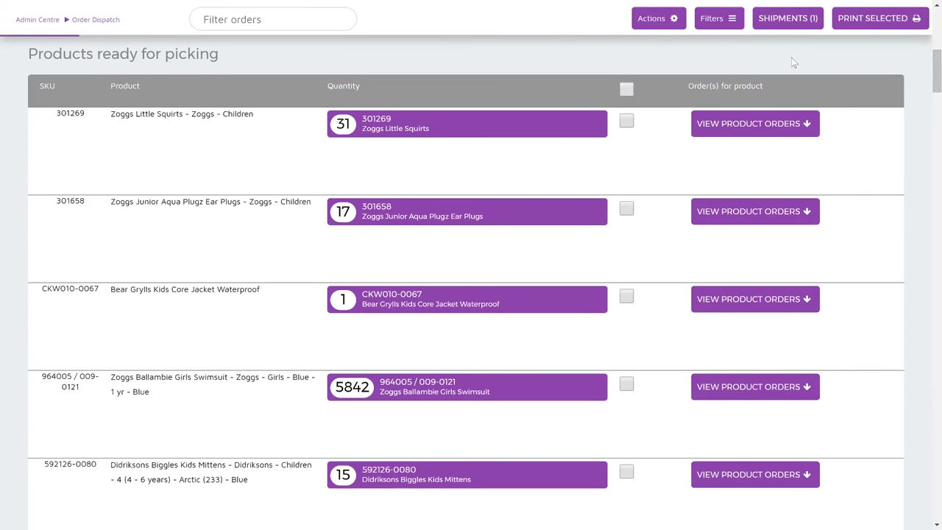
- Open an order containing Zoggs Little Squirts (SKU 301269), then close its dispatch details
left_click(803, 123)
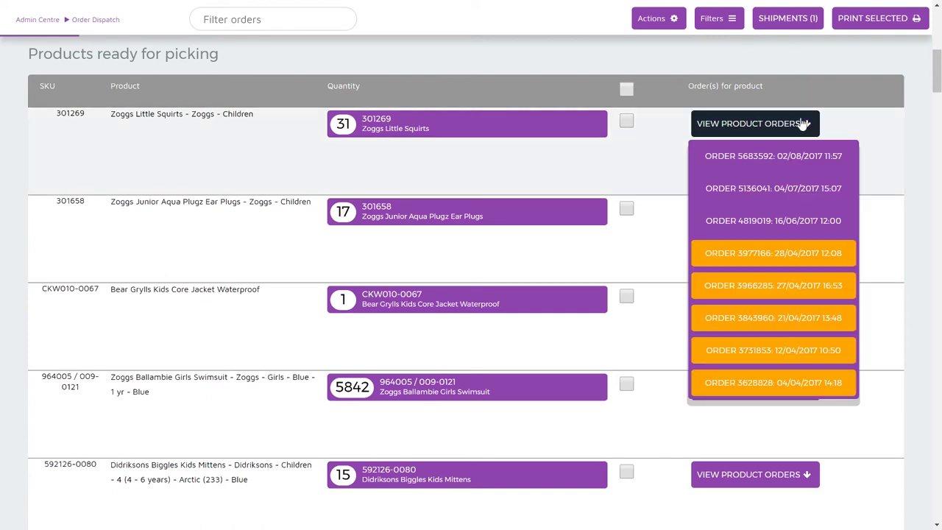
left_click(810, 255)
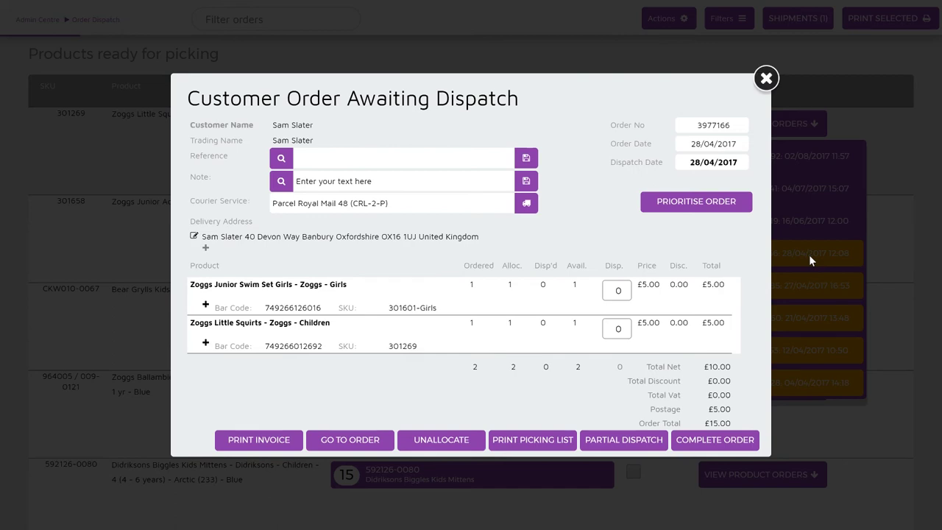
left_click(766, 79)
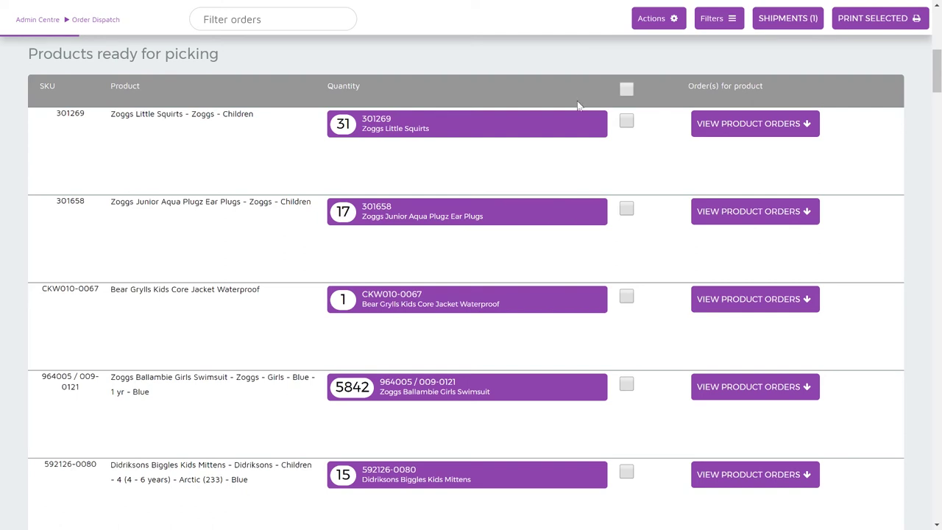
mouse_move(579, 121)
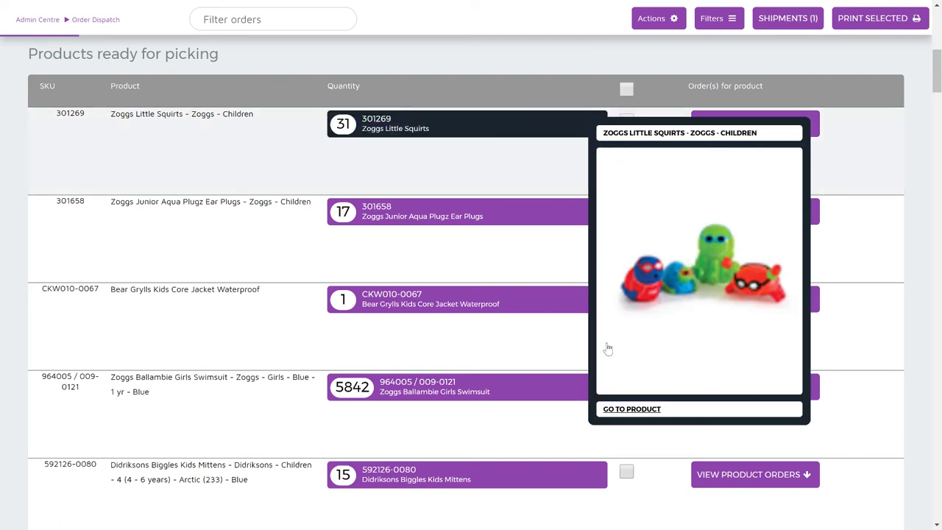